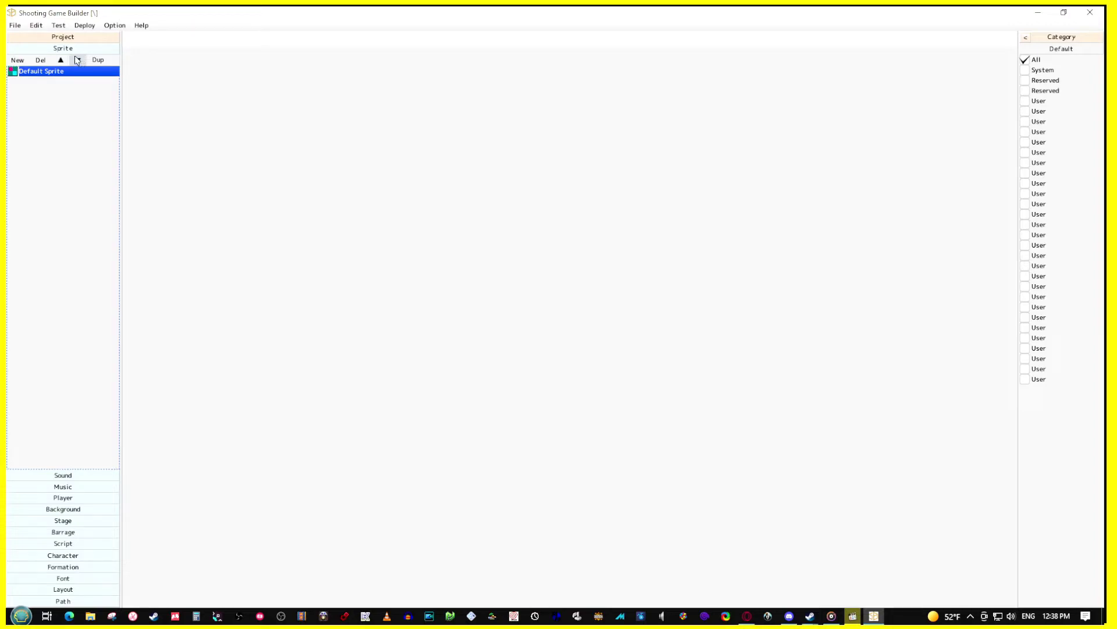
{"action": "double_click", "coordinate": [43, 70]}
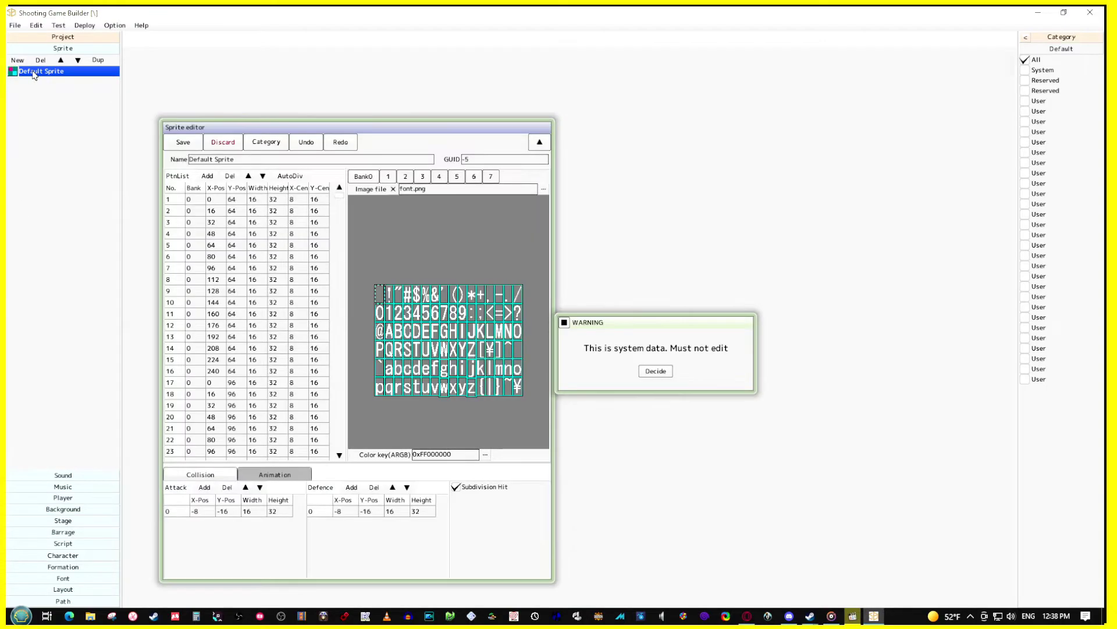
{"action": "left_click", "coordinate": [656, 371]}
{"action": "scroll", "coordinate": [377, 278], "scroll_direction": "up", "scroll_amount": 2}
{"action": "scroll", "coordinate": [377, 278], "scroll_direction": "down", "scroll_amount": 2}
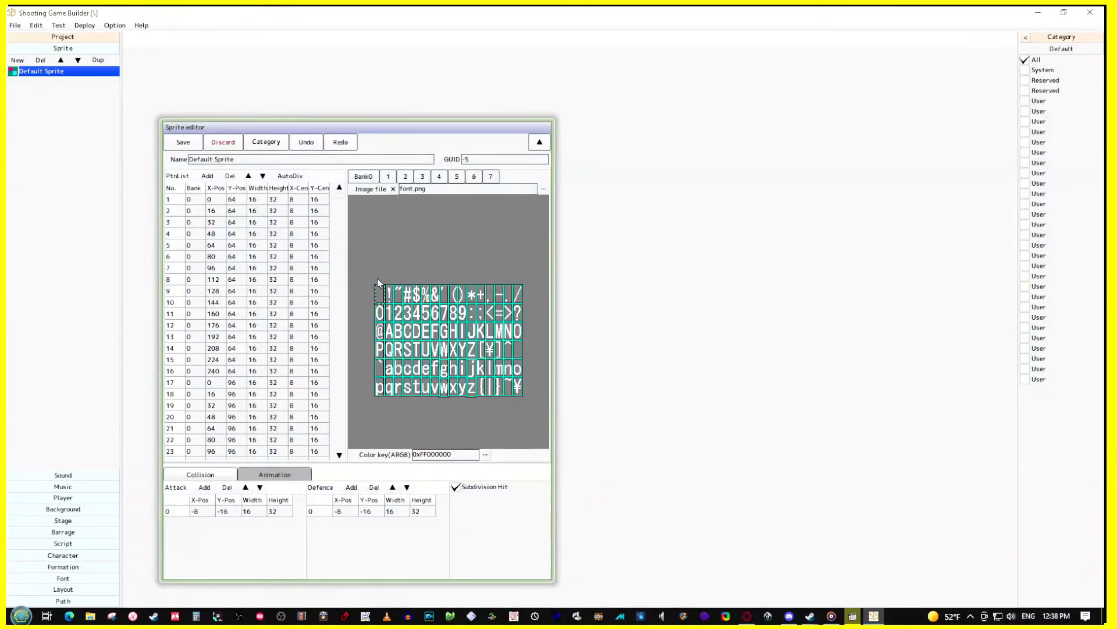
{"action": "left_click", "coordinate": [211, 199]}
{"action": "key", "text": "Down"}
{"action": "key", "text": "Down"}
{"action": "key", "text": "Down"}
{"action": "key", "text": "Down"}
{"action": "key", "text": "Down"}
{"action": "key", "text": "Up"}
{"action": "key", "text": "Up"}
{"action": "key", "text": "Up"}
{"action": "key", "text": "Up"}
{"action": "key", "text": "Up"}
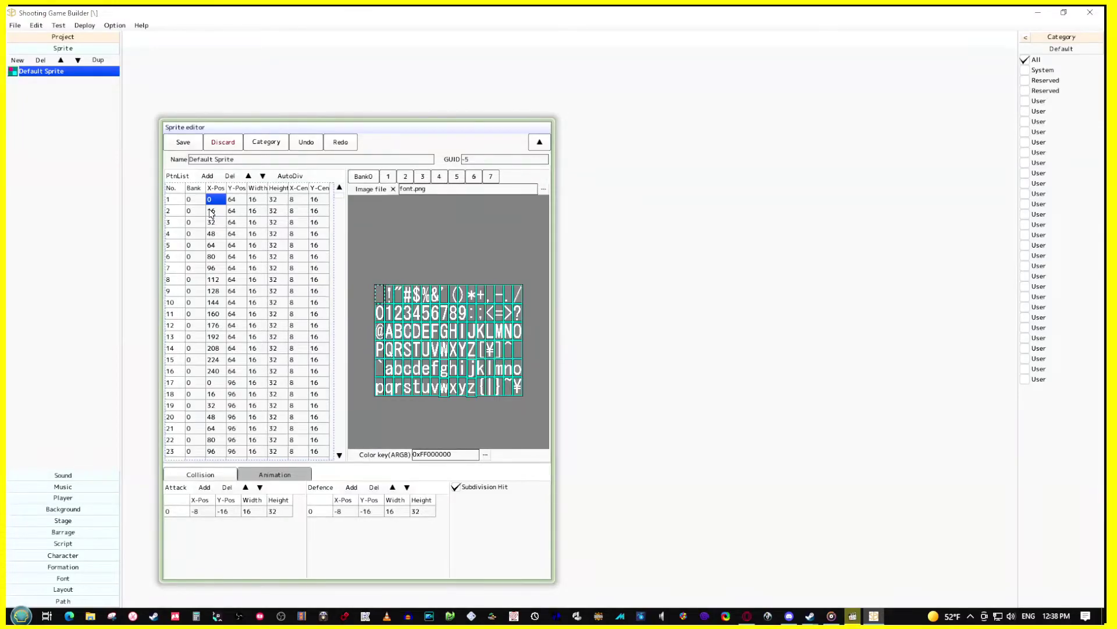
{"action": "key", "text": "Down"}
{"action": "key", "text": "Down"}
{"action": "key", "text": "Down"}
{"action": "key", "text": "Down"}
{"action": "key", "text": "Down"}
{"action": "key", "text": "Down"}
{"action": "key", "text": "Down"}
{"action": "key", "text": "Down"}
{"action": "key", "text": "Down"}
{"action": "key", "text": "Down"}
{"action": "key", "text": "Down"}
{"action": "key", "text": "Down"}
{"action": "key", "text": "Down"}
{"action": "key", "text": "Down"}
{"action": "key", "text": "Down"}
{"action": "key", "text": "Down"}
{"action": "key", "text": "Down"}
{"action": "key", "text": "Down"}
{"action": "key", "text": "Down"}
{"action": "key", "text": "Down"}
{"action": "key", "text": "Up"}
{"action": "key", "text": "Up"}
{"action": "key", "text": "Up"}
{"action": "key", "text": "Up"}
{"action": "key", "text": "Up"}
{"action": "key", "text": "Up"}
{"action": "key", "text": "Up"}
{"action": "key", "text": "Up"}
{"action": "key", "text": "Up"}
{"action": "key", "text": "Up"}
{"action": "key", "text": "Up"}
{"action": "key", "text": "Up"}
{"action": "key", "text": "Up"}
{"action": "key", "text": "Up"}
{"action": "key", "text": "Up"}
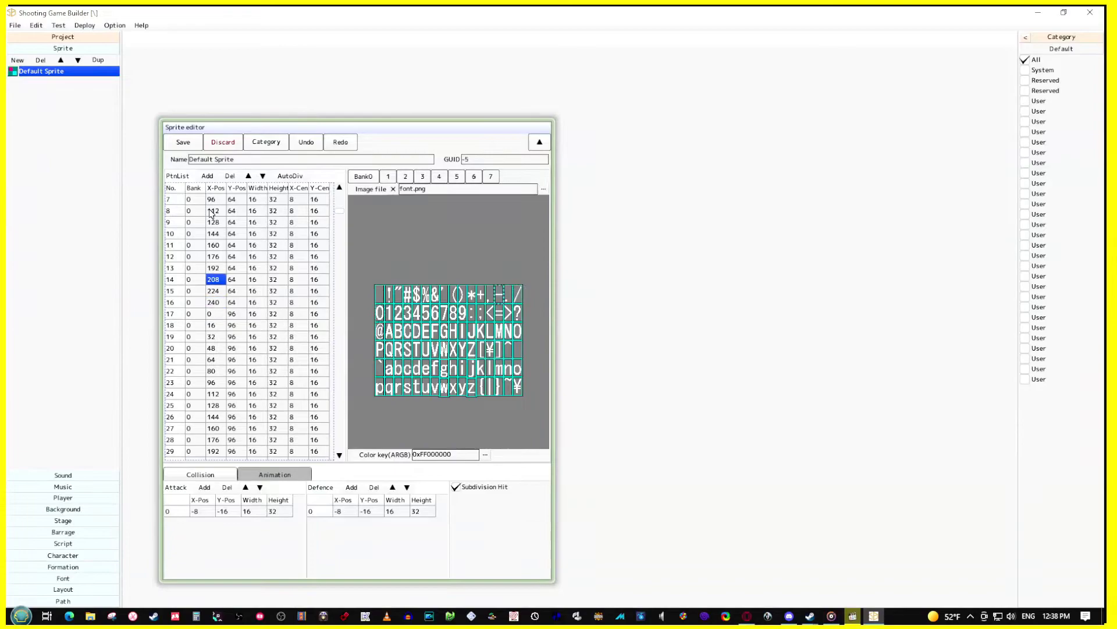
{"action": "left_click", "coordinate": [393, 188]}
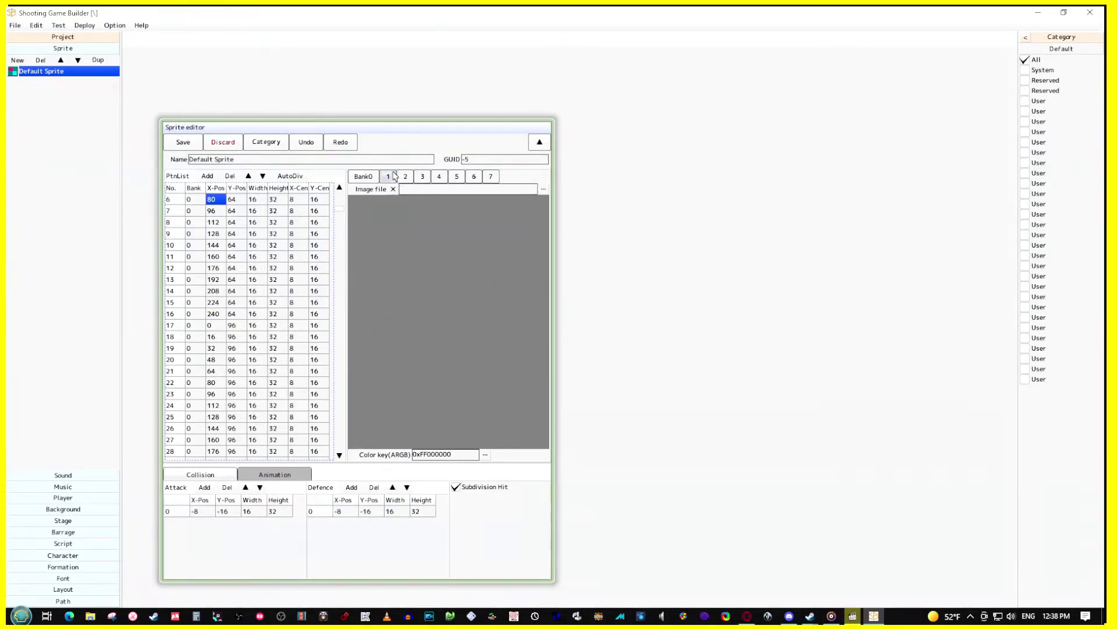
{"action": "left_click", "coordinate": [363, 176]}
{"action": "left_click", "coordinate": [226, 510]}
{"action": "left_click", "coordinate": [380, 513]}
{"action": "left_click", "coordinate": [265, 477]}
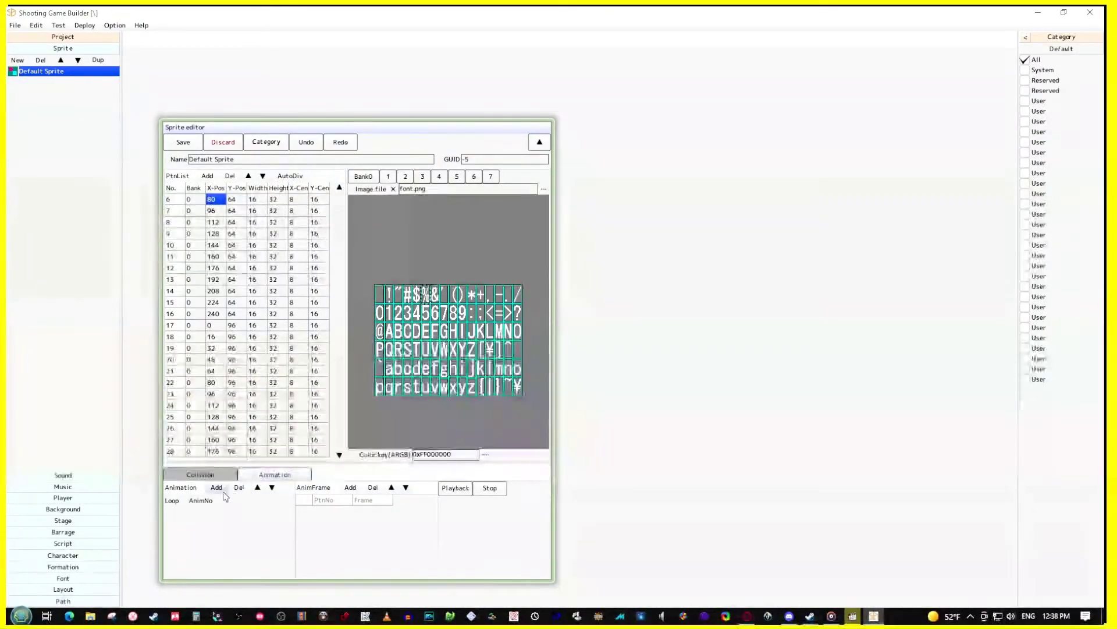
{"action": "left_click", "coordinate": [204, 474]}
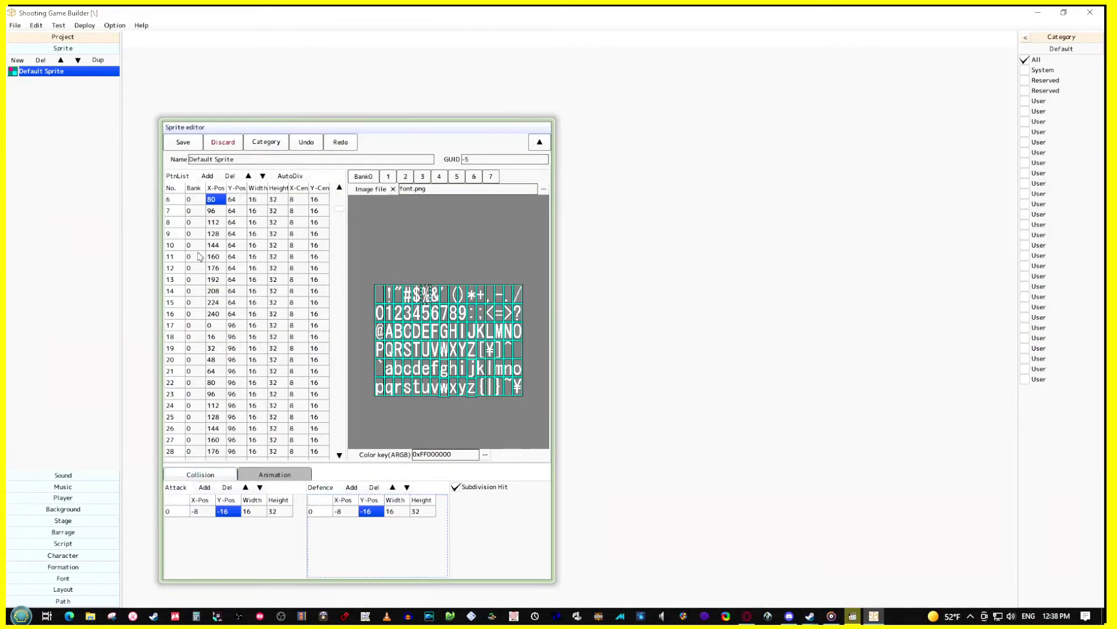
{"action": "left_click", "coordinate": [184, 143]}
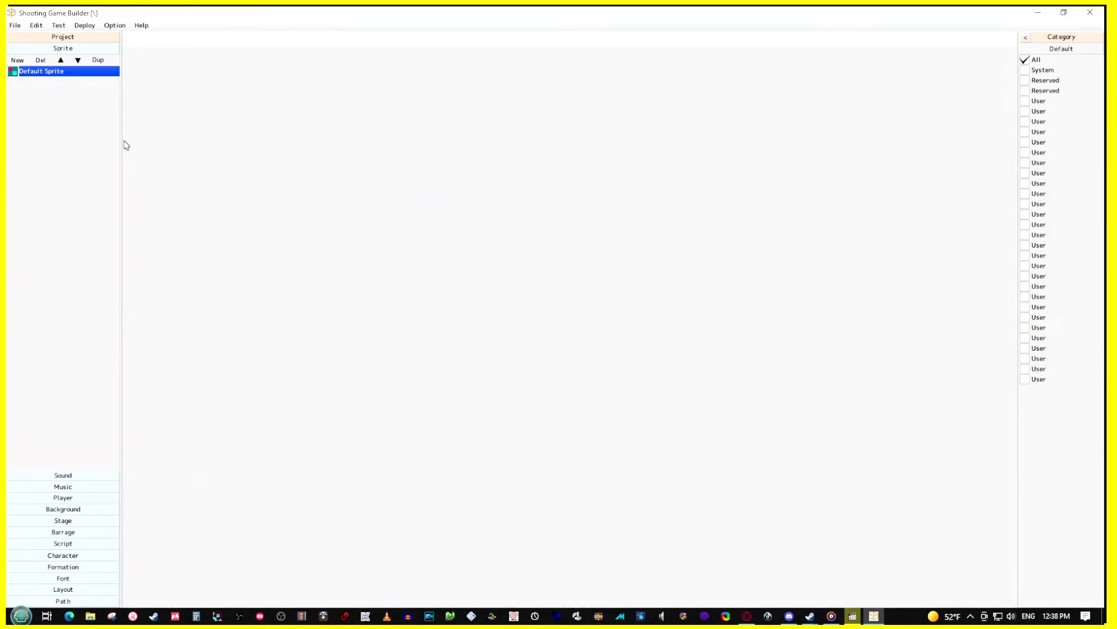
Browse the Sound, Music and Player asset categories
{"action": "left_click", "coordinate": [84, 474]}
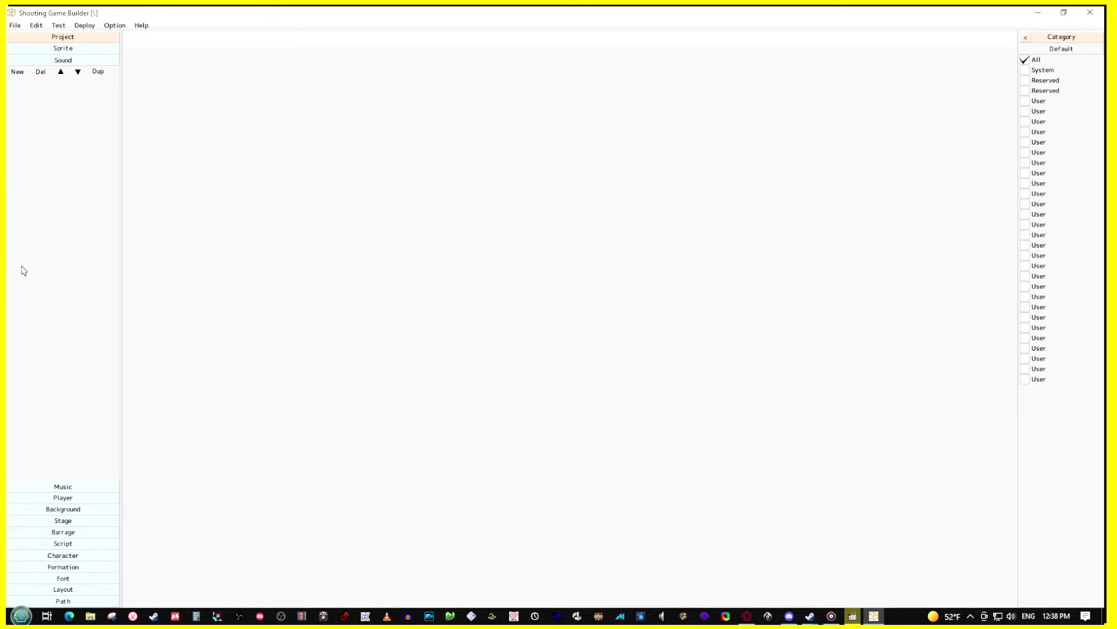
{"action": "left_click", "coordinate": [55, 486]}
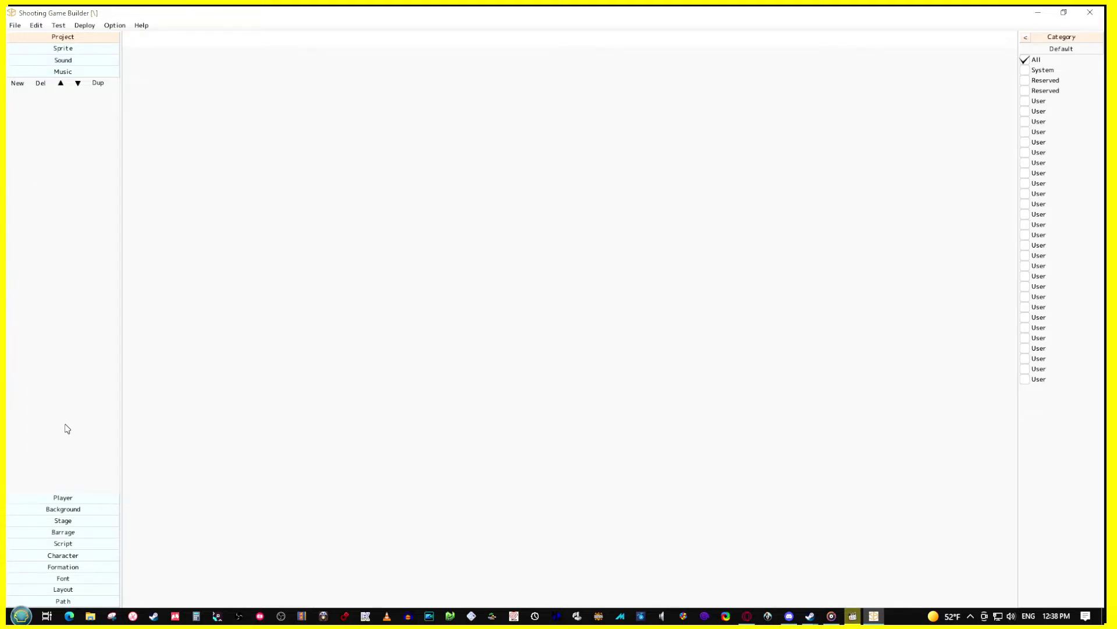
{"action": "left_click", "coordinate": [64, 498]}
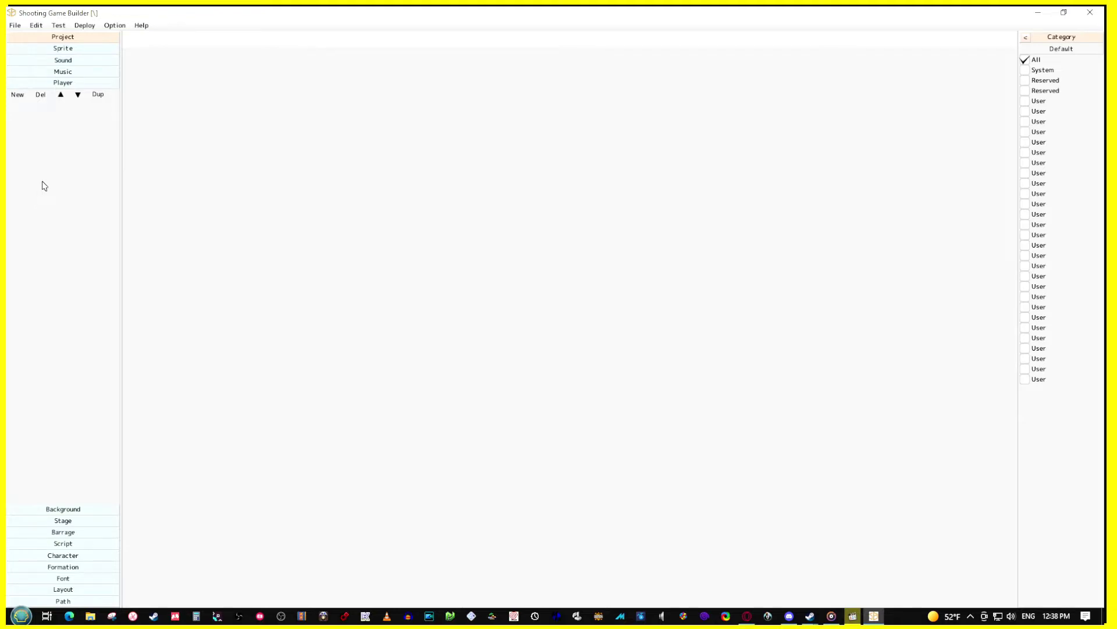
Test-play the game, close the test window, then browse Background and Stage
{"action": "left_click", "coordinate": [58, 25]}
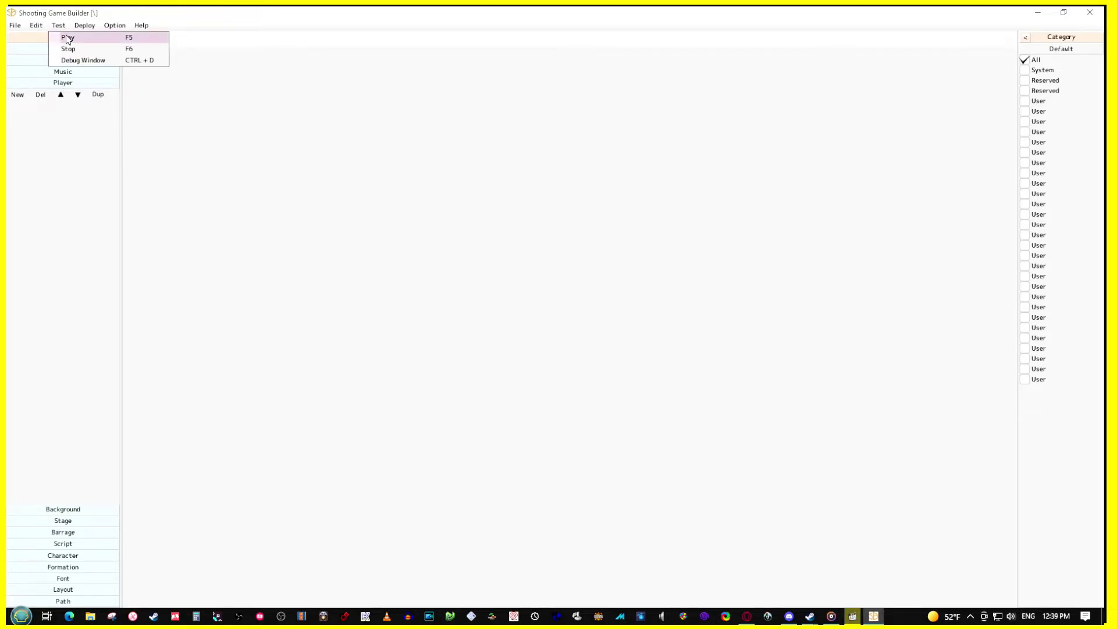
{"action": "left_click", "coordinate": [64, 37]}
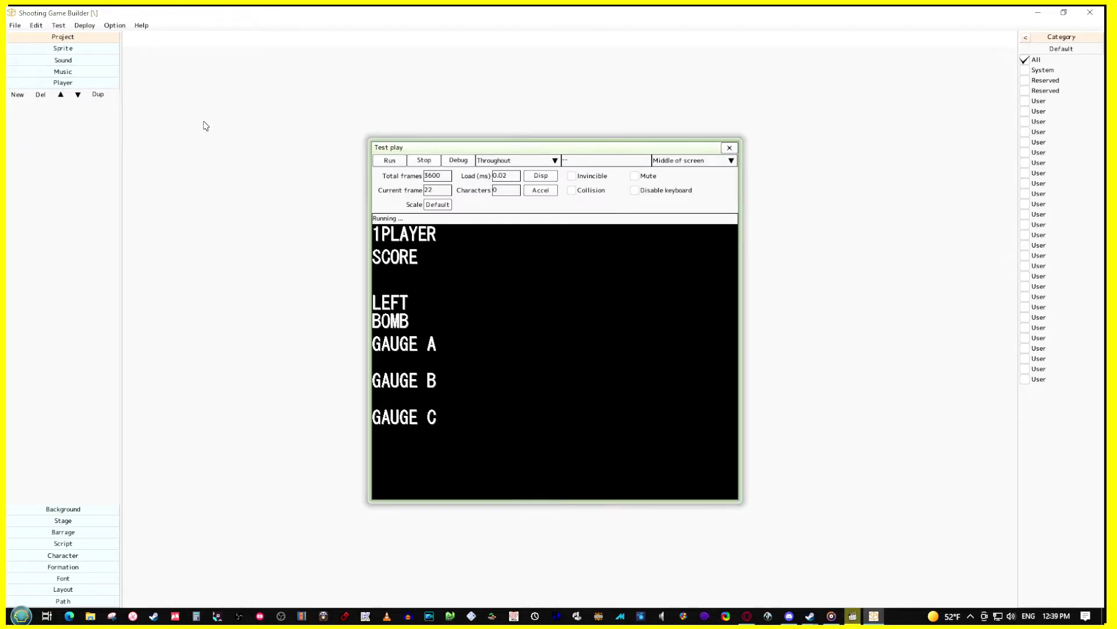
{"action": "left_click", "coordinate": [730, 147]}
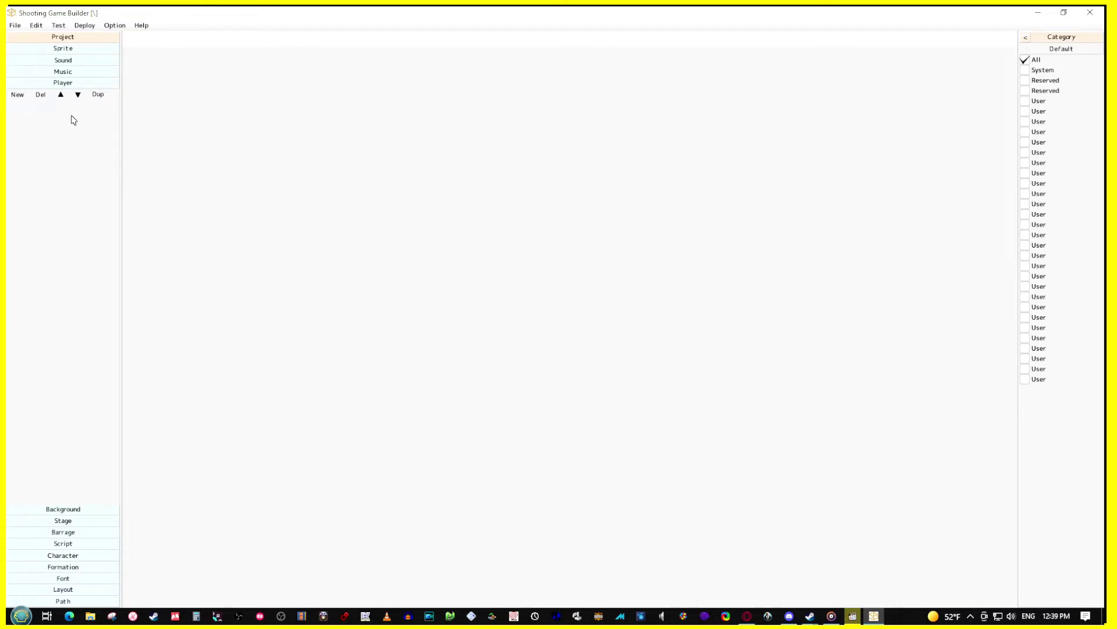
{"action": "left_click", "coordinate": [64, 510]}
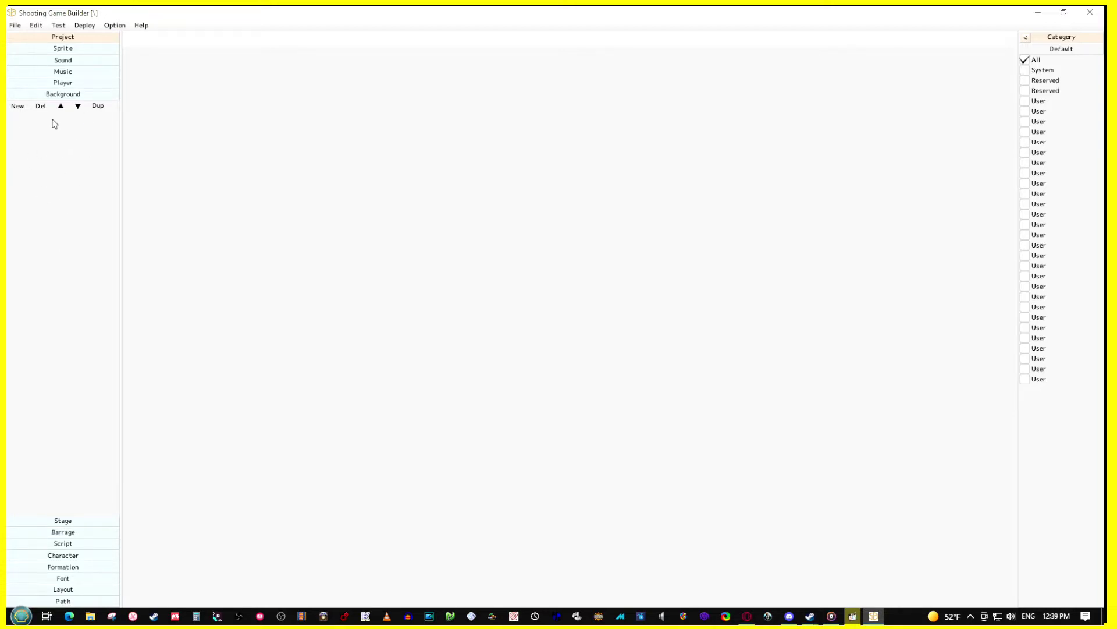
{"action": "left_click", "coordinate": [63, 521]}
Review Default Stage's Background and Enemy Placement tabs, save it, and move to Barrage
{"action": "left_click", "coordinate": [33, 129]}
{"action": "double_click", "coordinate": [33, 129]}
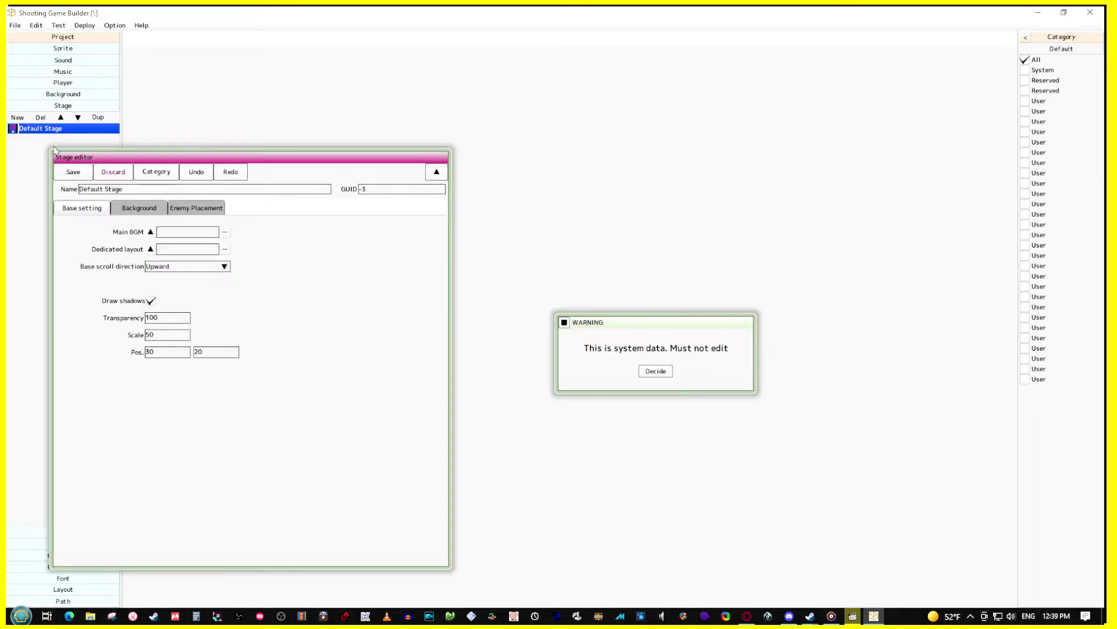
{"action": "left_click", "coordinate": [655, 372]}
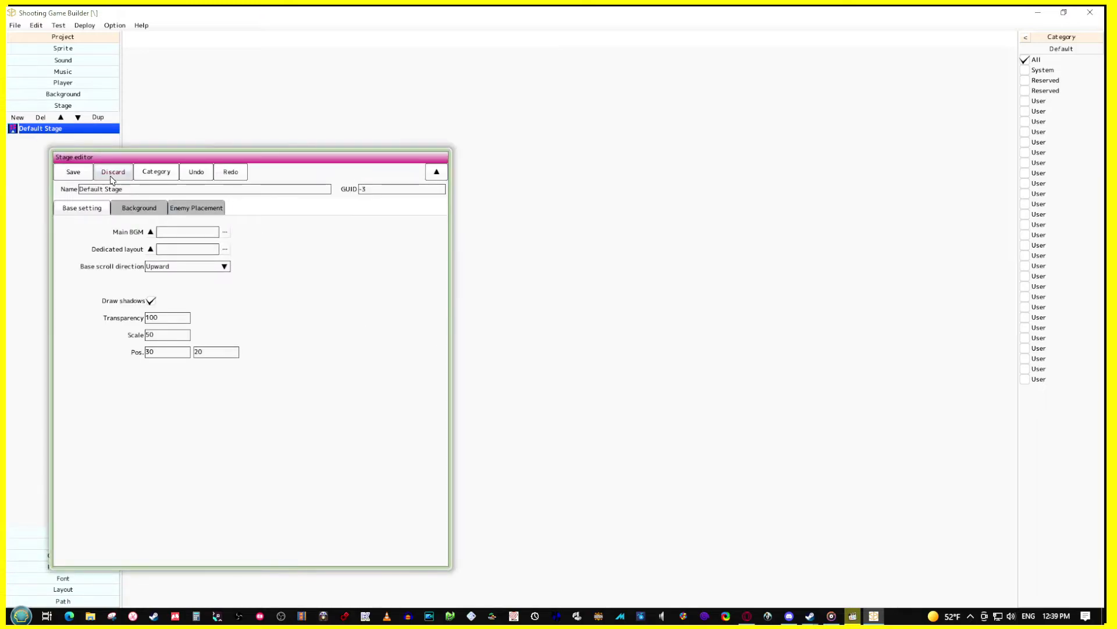
{"action": "left_click", "coordinate": [138, 209]}
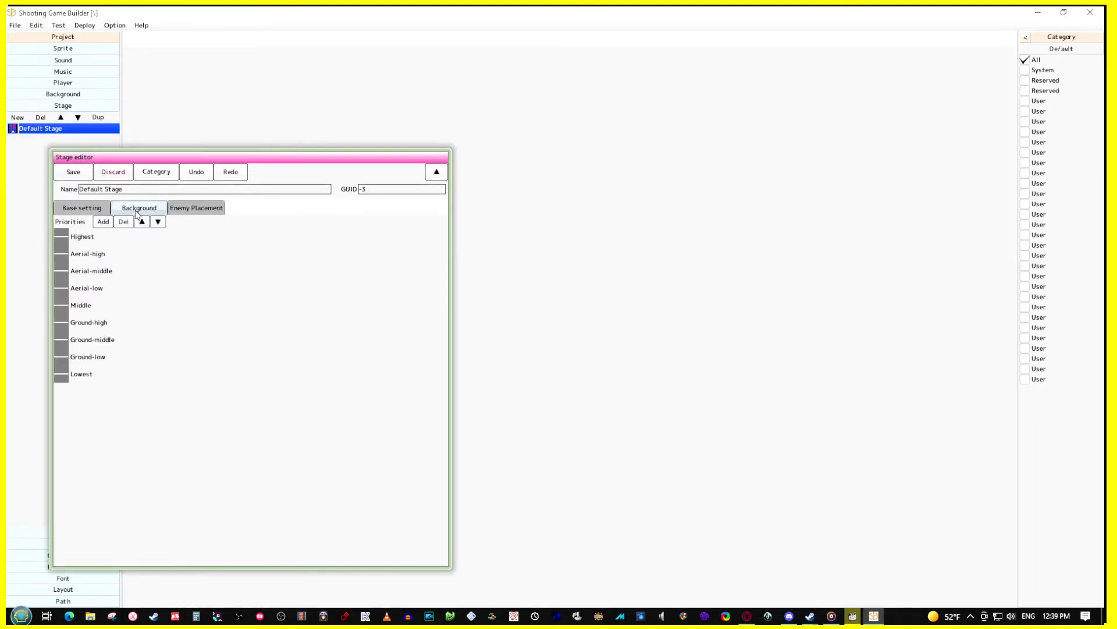
{"action": "left_click", "coordinate": [196, 208]}
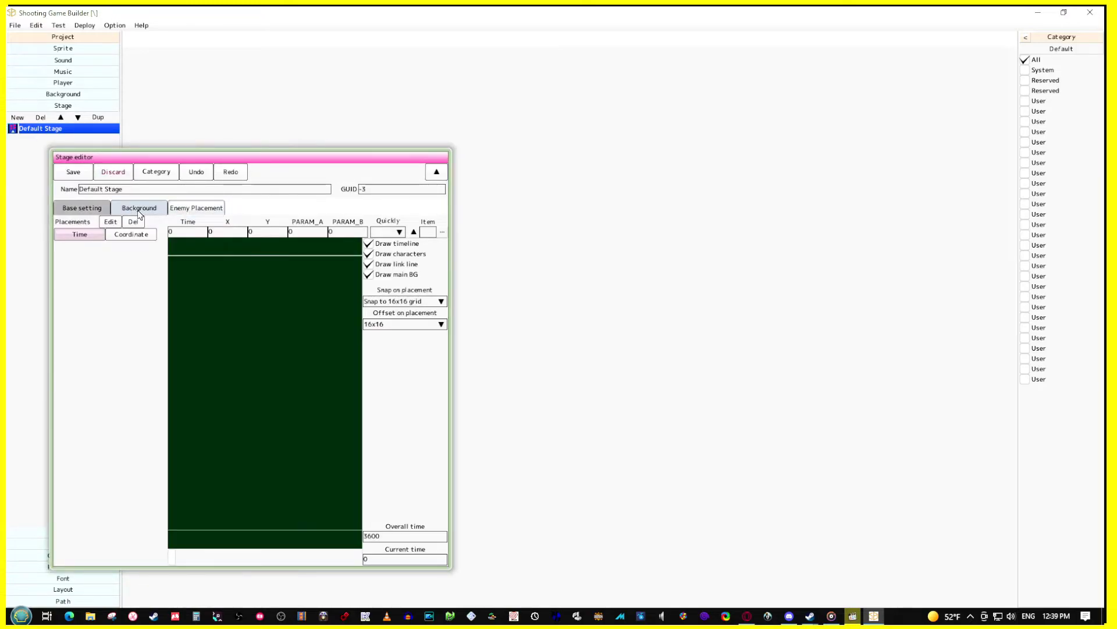
{"action": "left_click", "coordinate": [85, 208]}
{"action": "left_click", "coordinate": [71, 171]}
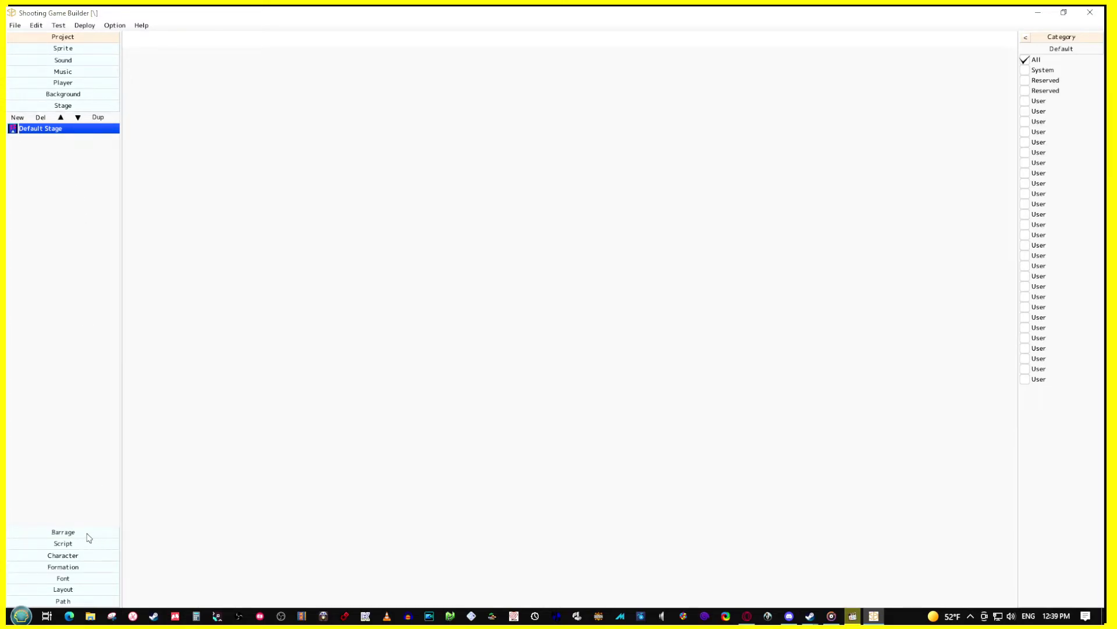
{"action": "left_click", "coordinate": [63, 532]}
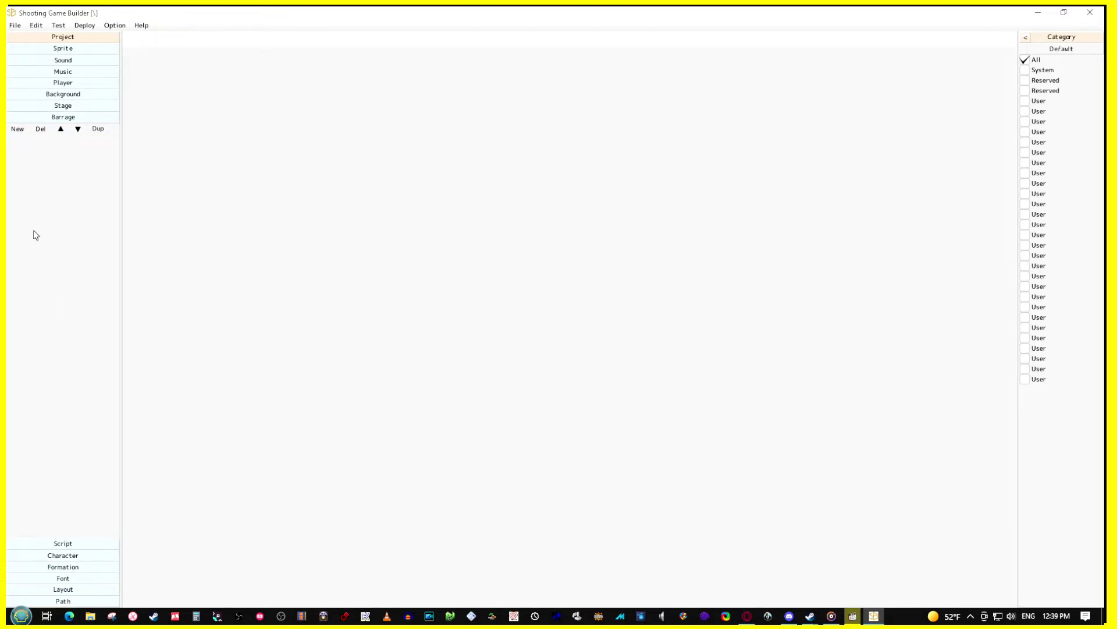
Open Default Script, move its bullet-grid preview, save it, then show Character assets
{"action": "left_click", "coordinate": [64, 543]}
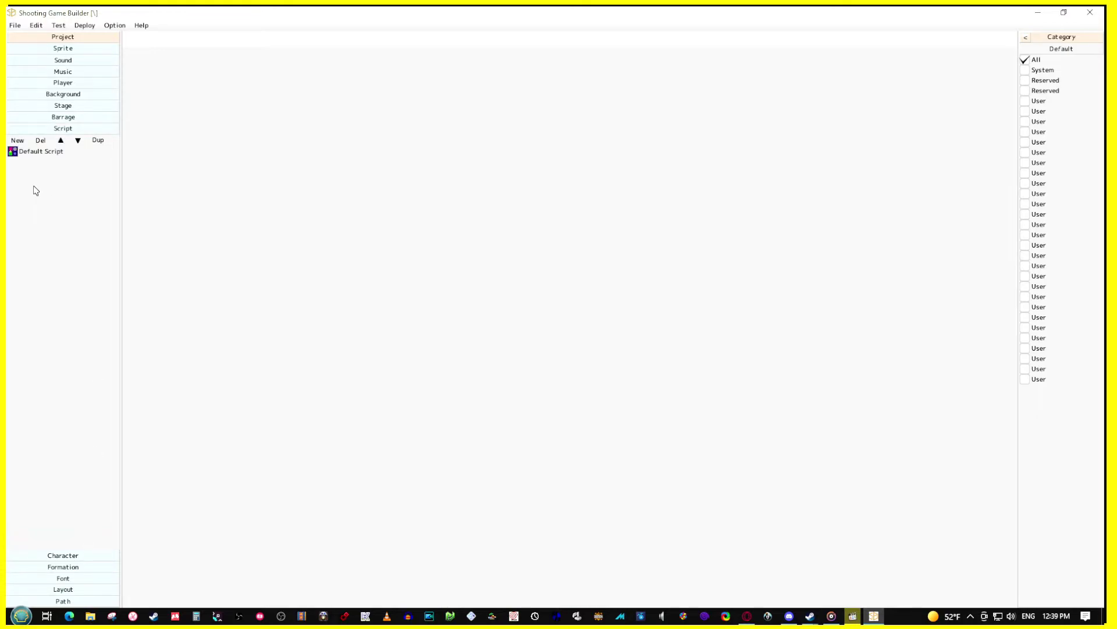
{"action": "double_click", "coordinate": [41, 152]}
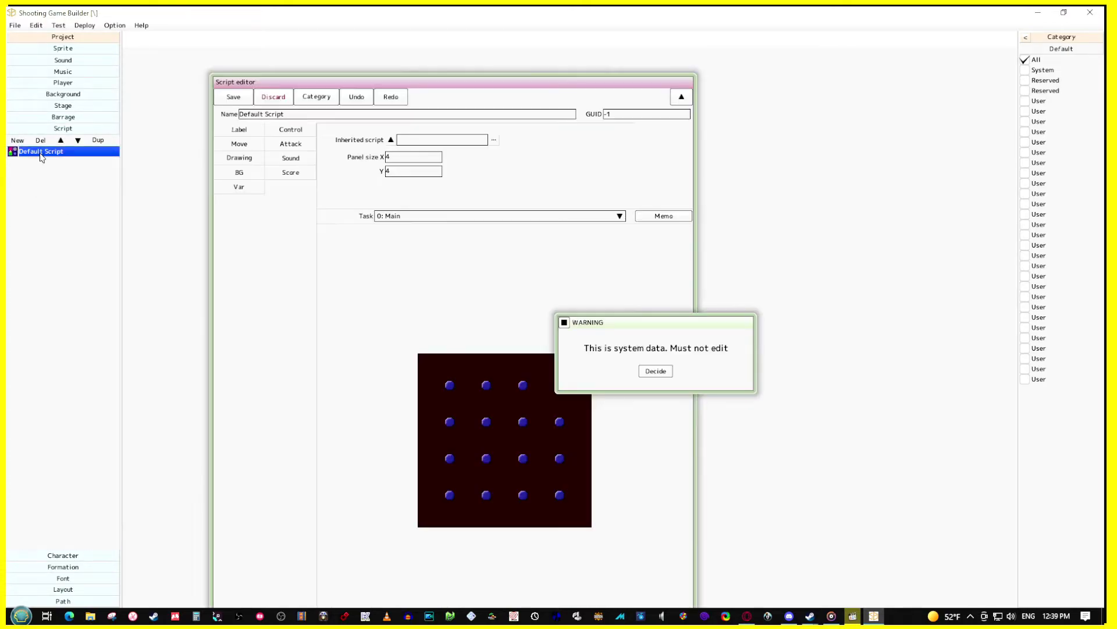
{"action": "left_click", "coordinate": [654, 376]}
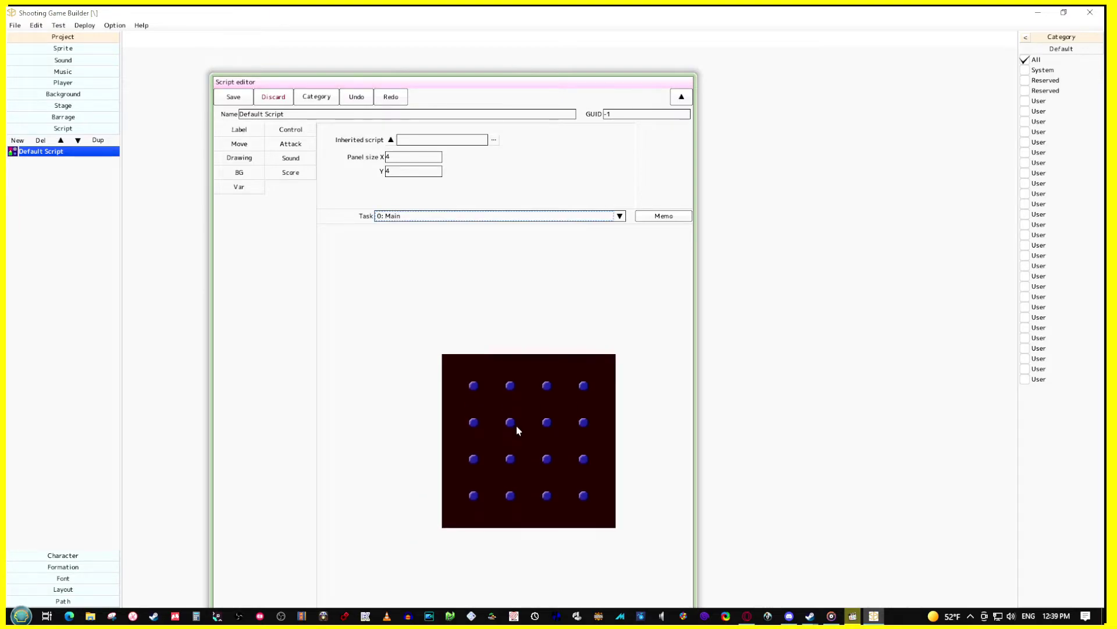
{"action": "left_click_drag", "start_coordinate": [504, 428], "coordinate": [476, 380]}
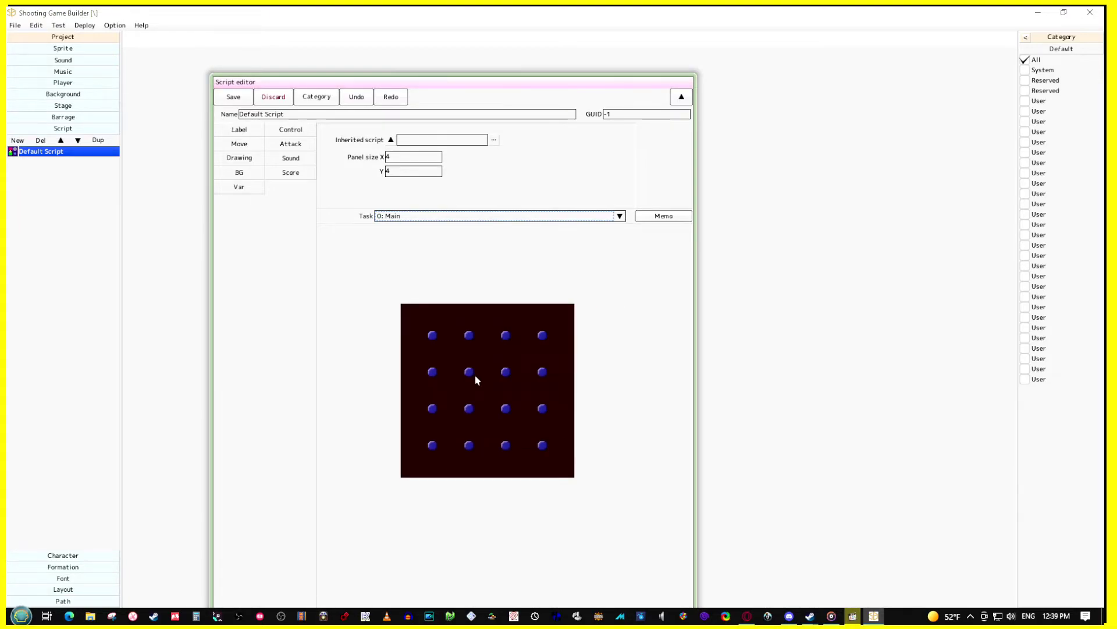
{"action": "left_click", "coordinate": [234, 98]}
{"action": "left_click", "coordinate": [47, 556]}
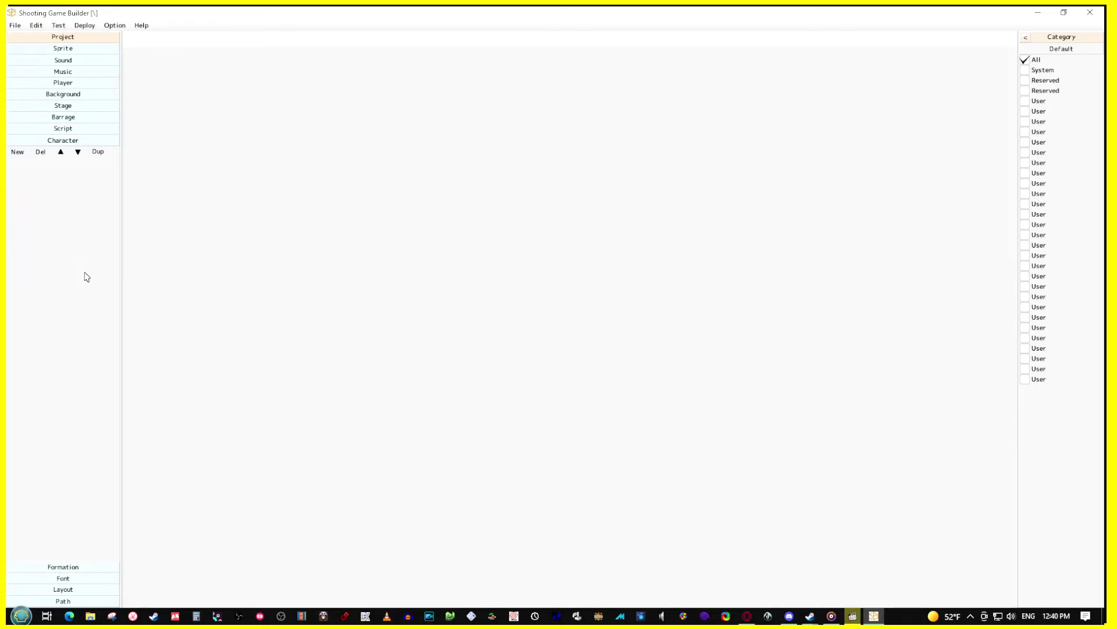
Browse Formation and Font, discard Default Font unchanged, then show the Layout category
{"action": "left_click", "coordinate": [38, 568]}
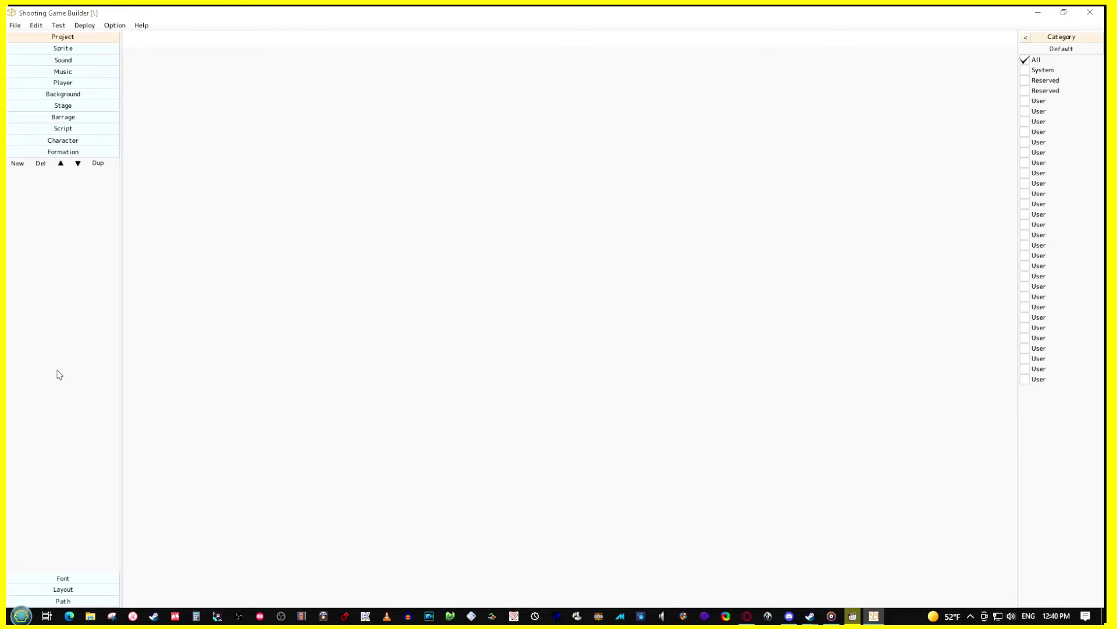
{"action": "left_click", "coordinate": [42, 580]}
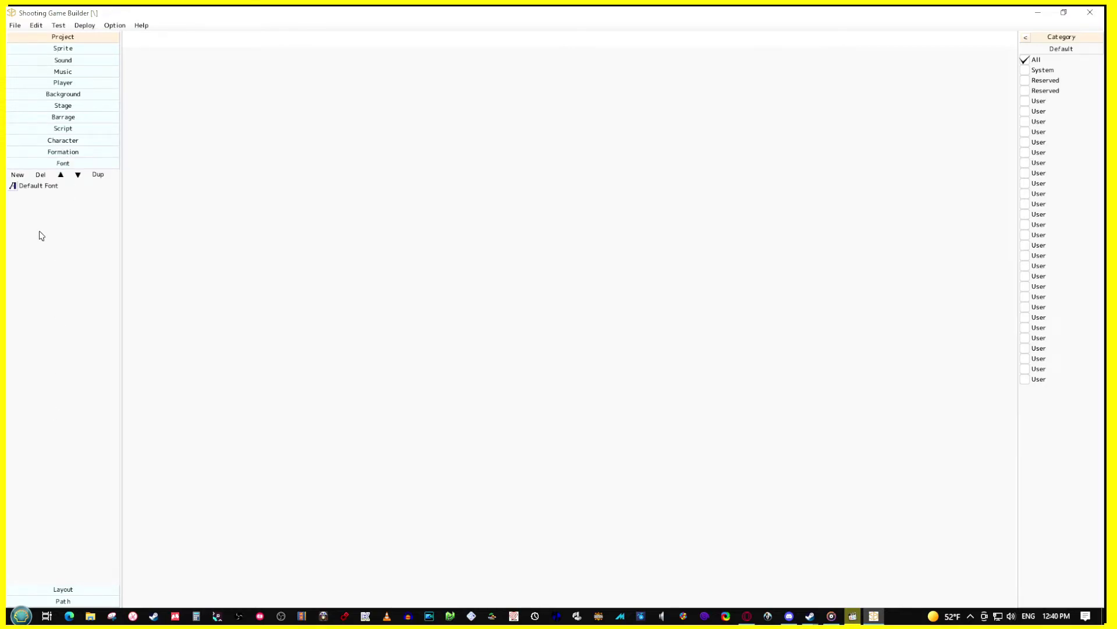
{"action": "left_click", "coordinate": [32, 186]}
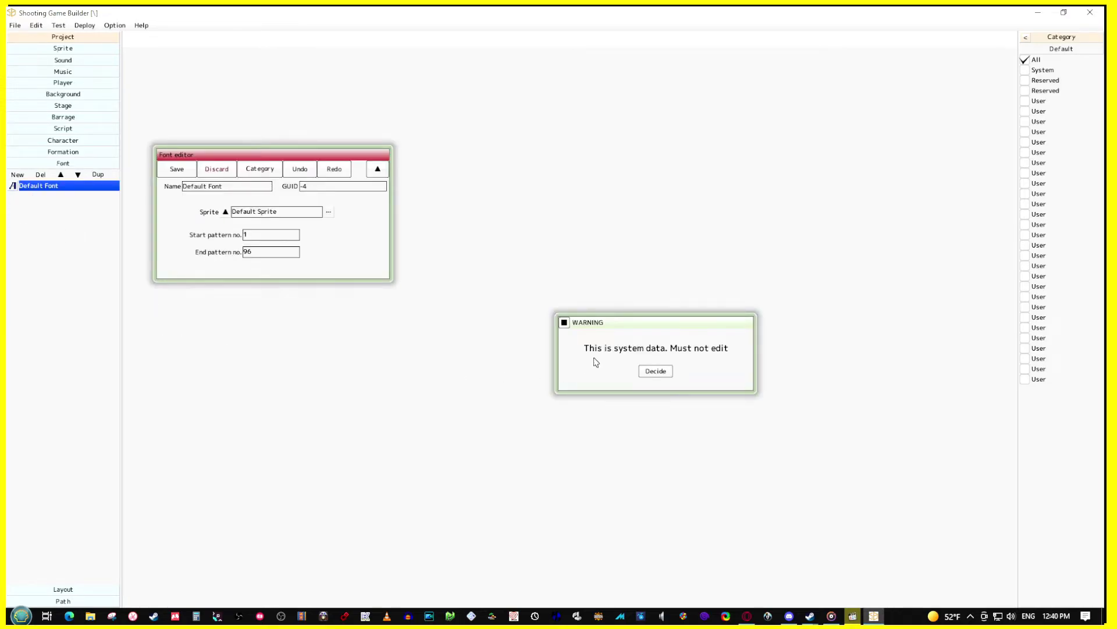
{"action": "left_click", "coordinate": [640, 370]}
{"action": "left_click", "coordinate": [215, 170]}
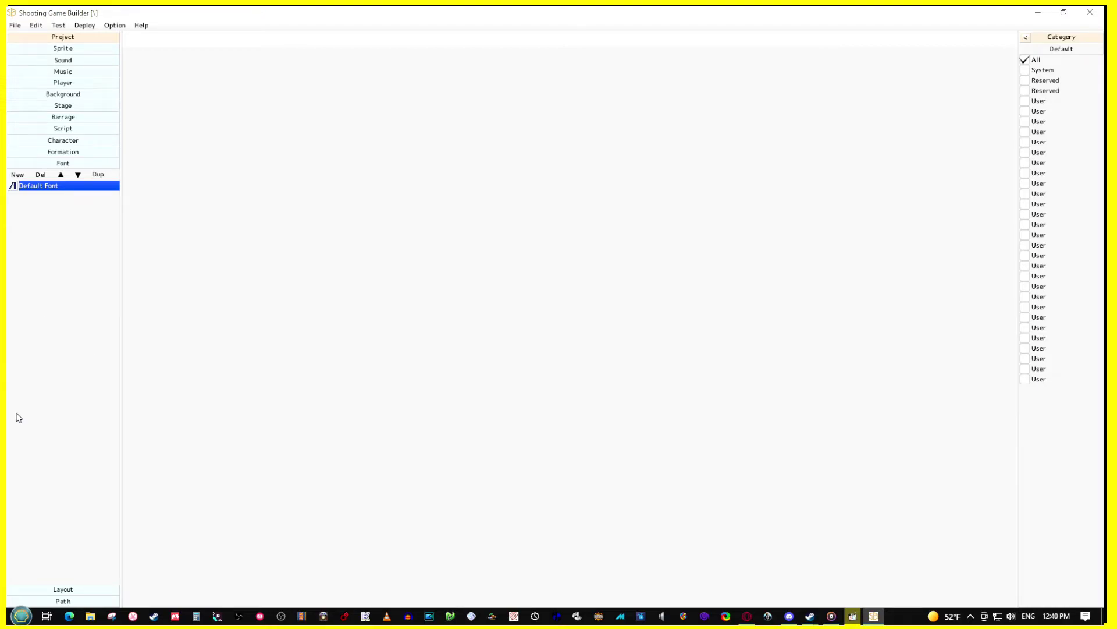
{"action": "left_click", "coordinate": [65, 590]}
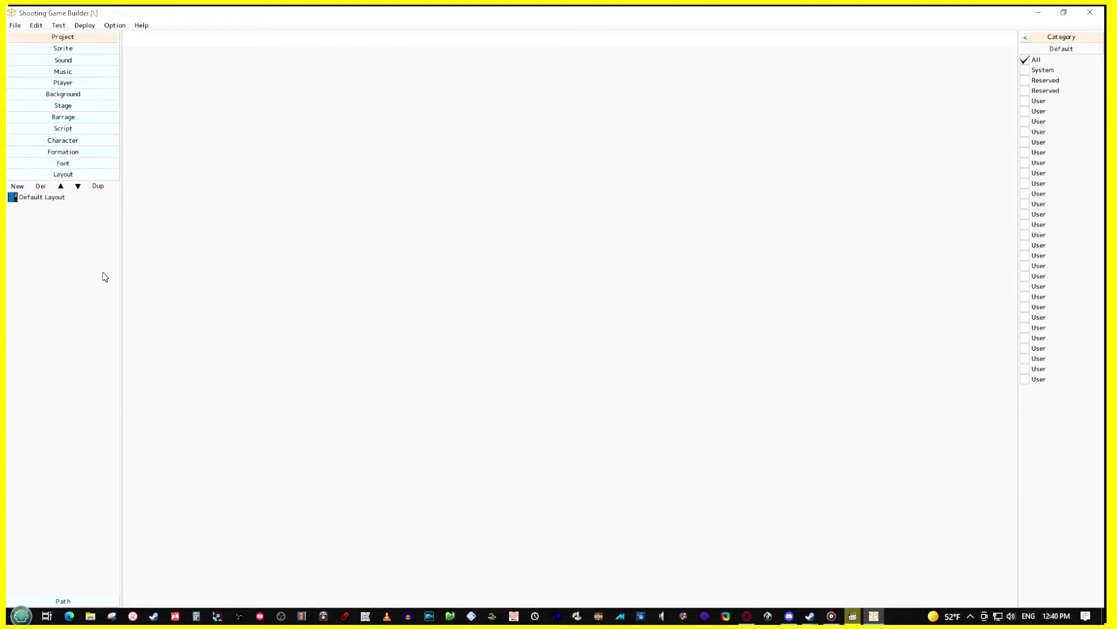
{"action": "left_click", "coordinate": [52, 201]}
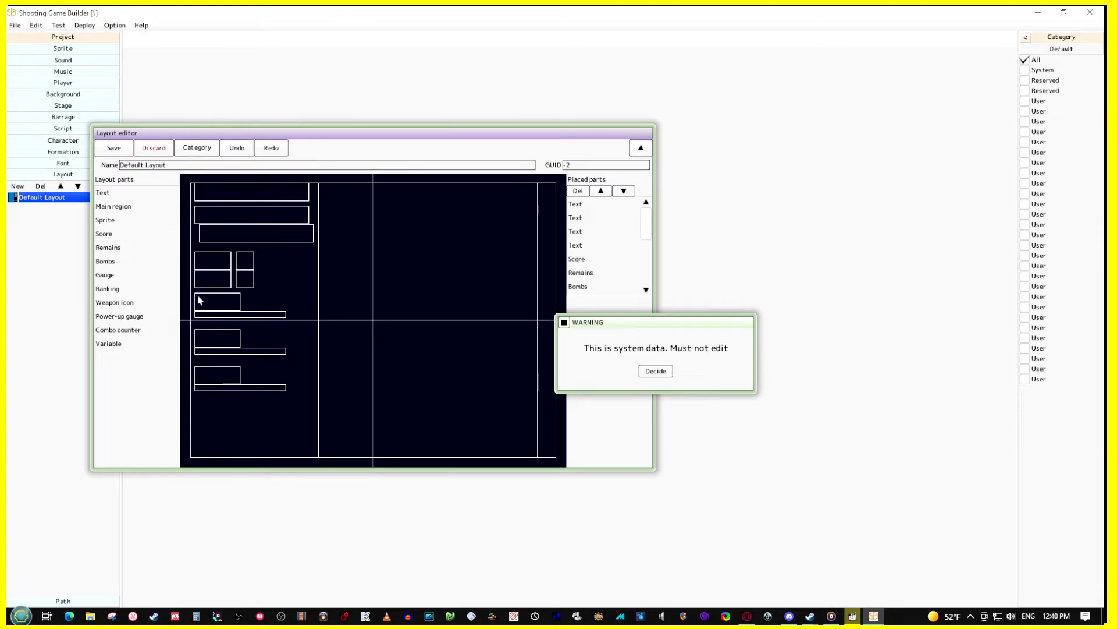
{"action": "left_click", "coordinate": [656, 371]}
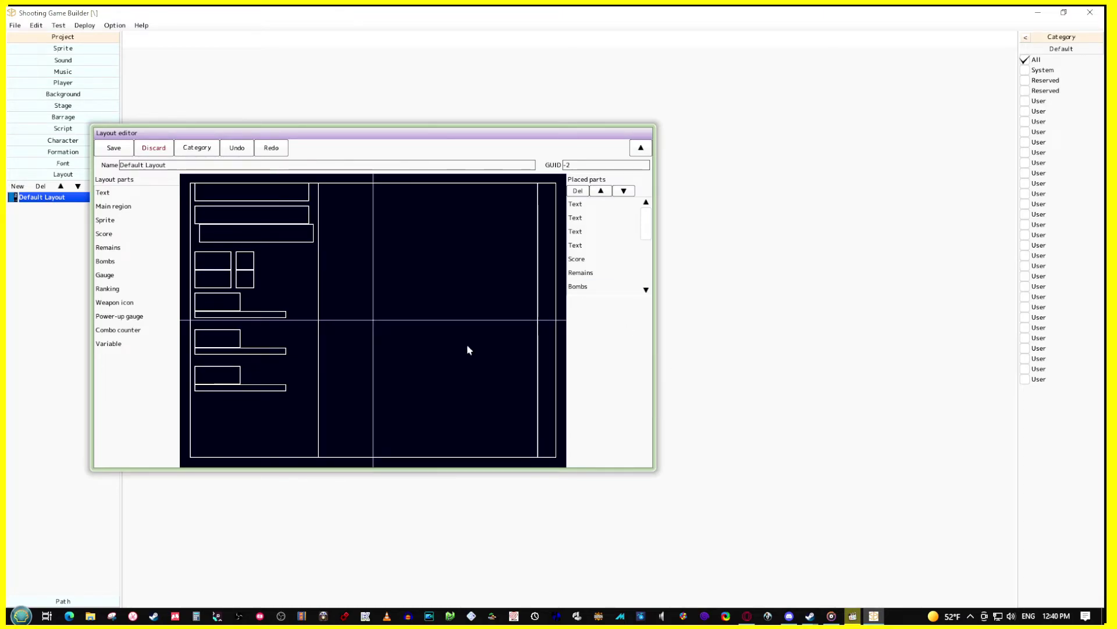
{"action": "scroll", "coordinate": [605, 244], "scroll_direction": "down", "scroll_amount": 3}
{"action": "scroll", "coordinate": [586, 289], "scroll_direction": "up", "scroll_amount": 3}
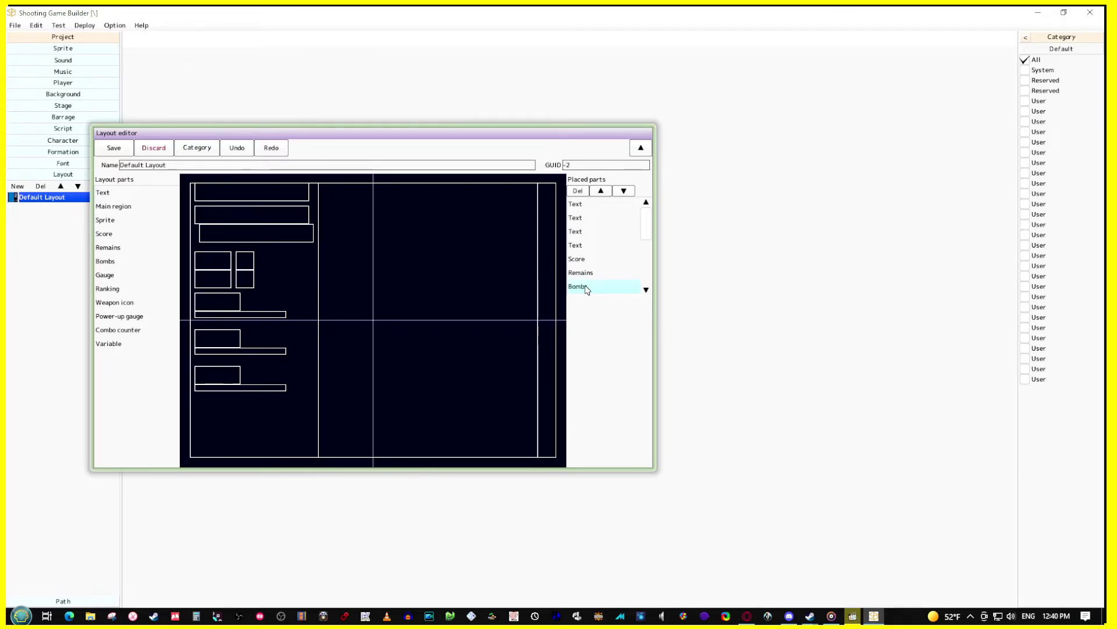
{"action": "left_click", "coordinate": [58, 25]}
{"action": "left_click", "coordinate": [73, 35]}
{"action": "left_click_drag", "start_coordinate": [447, 152], "coordinate": [598, 138]}
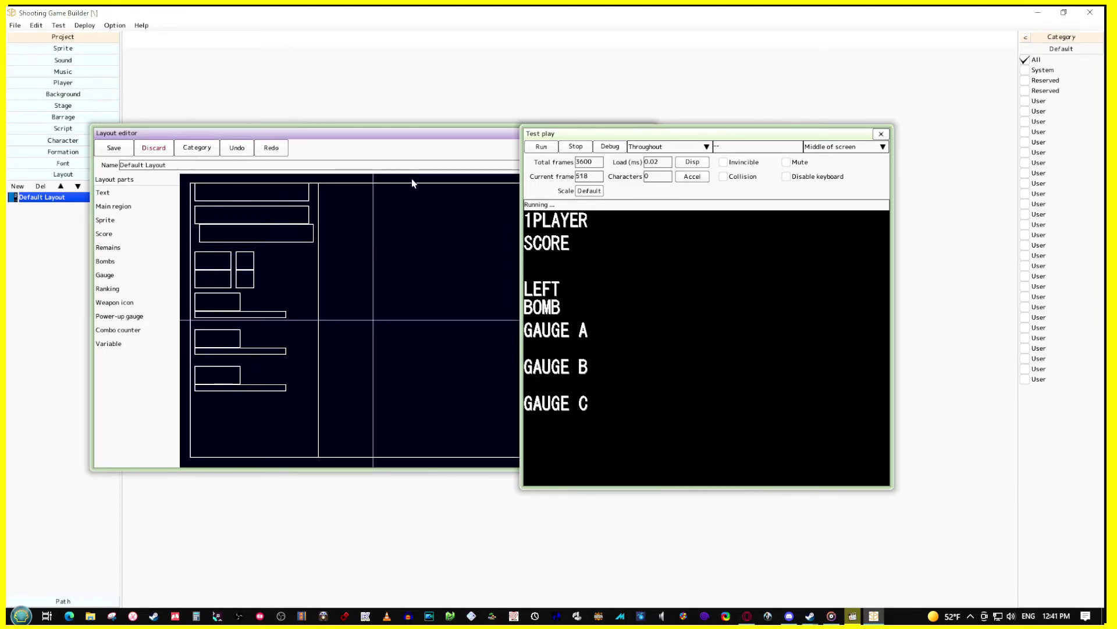
{"action": "left_click_drag", "start_coordinate": [582, 133], "coordinate": [734, 129]}
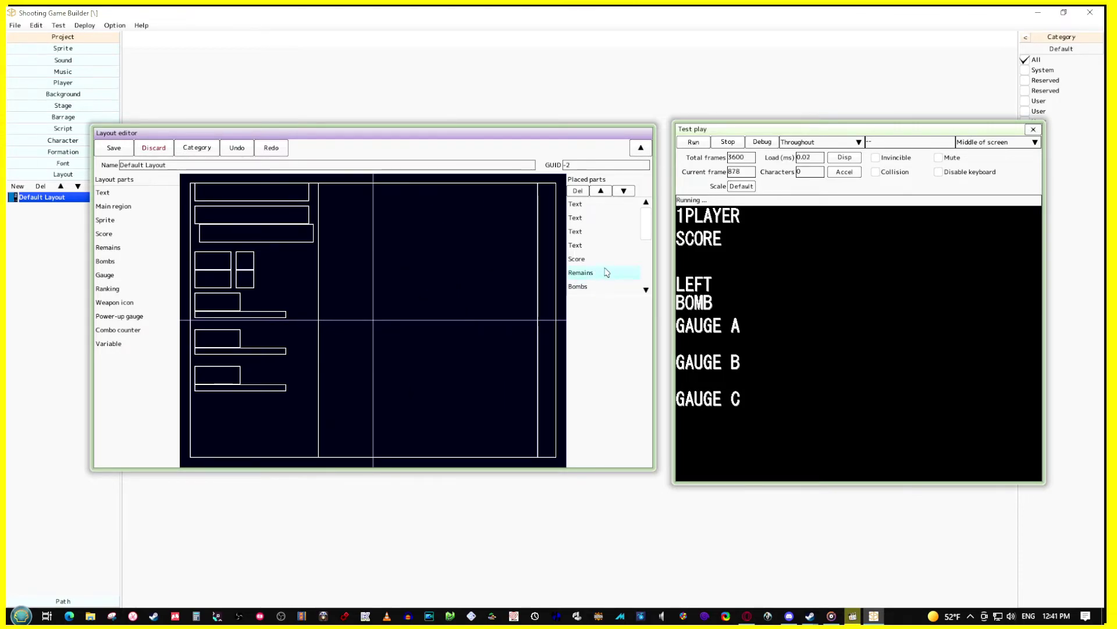
{"action": "scroll", "coordinate": [617, 230], "scroll_direction": "down", "scroll_amount": 2}
{"action": "scroll", "coordinate": [617, 224], "scroll_direction": "up", "scroll_amount": 2}
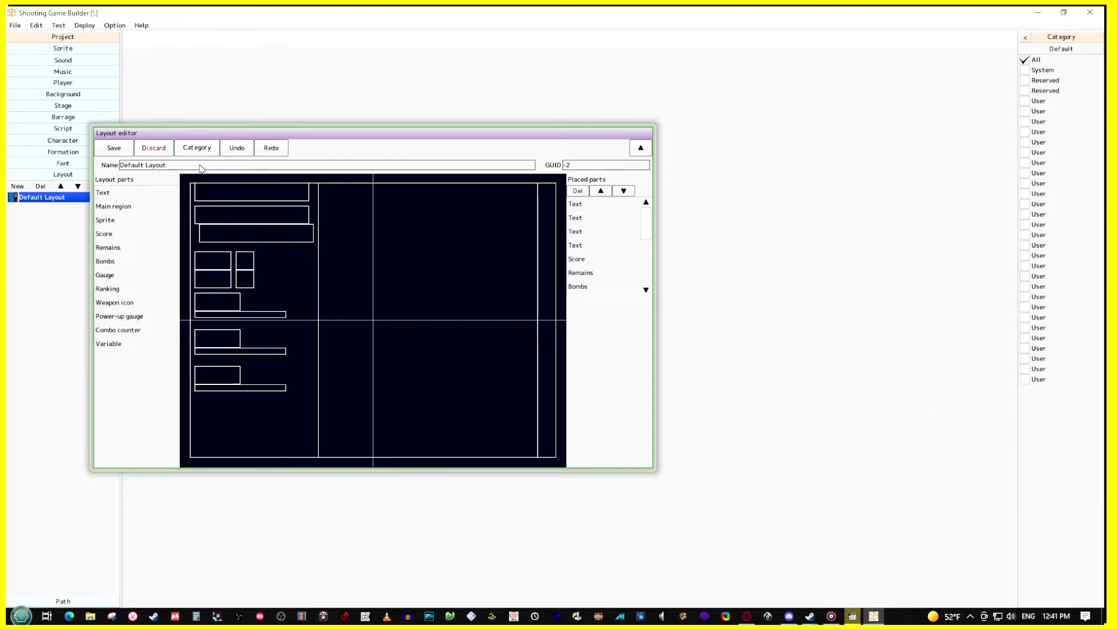
{"action": "left_click", "coordinate": [114, 147]}
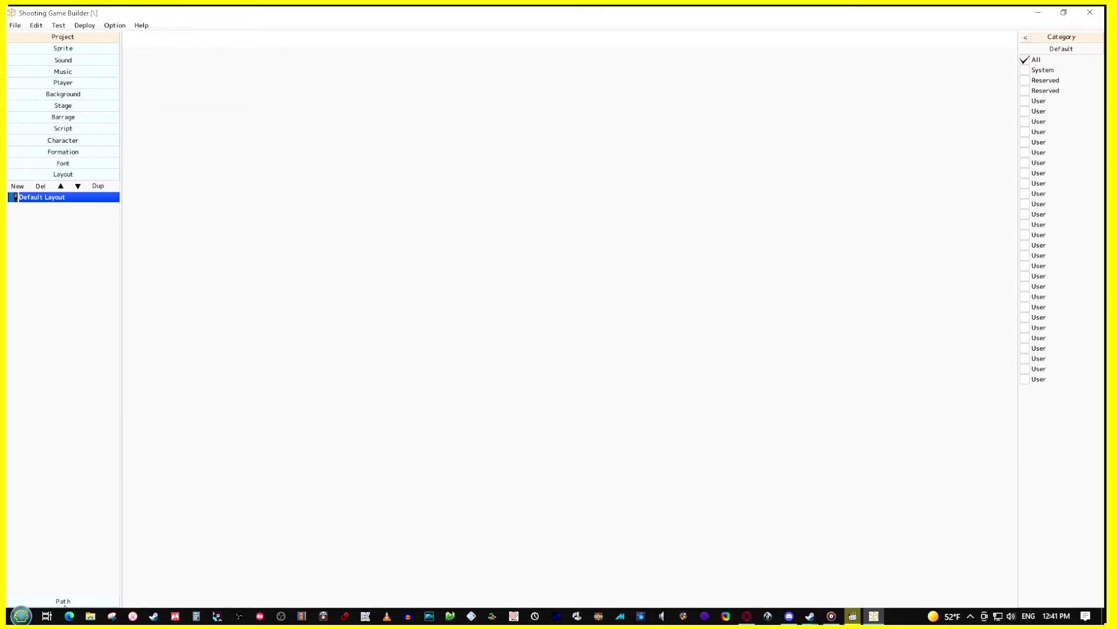
Add a new path asset, New Title, in the Path category and open it
{"action": "left_click", "coordinate": [83, 561]}
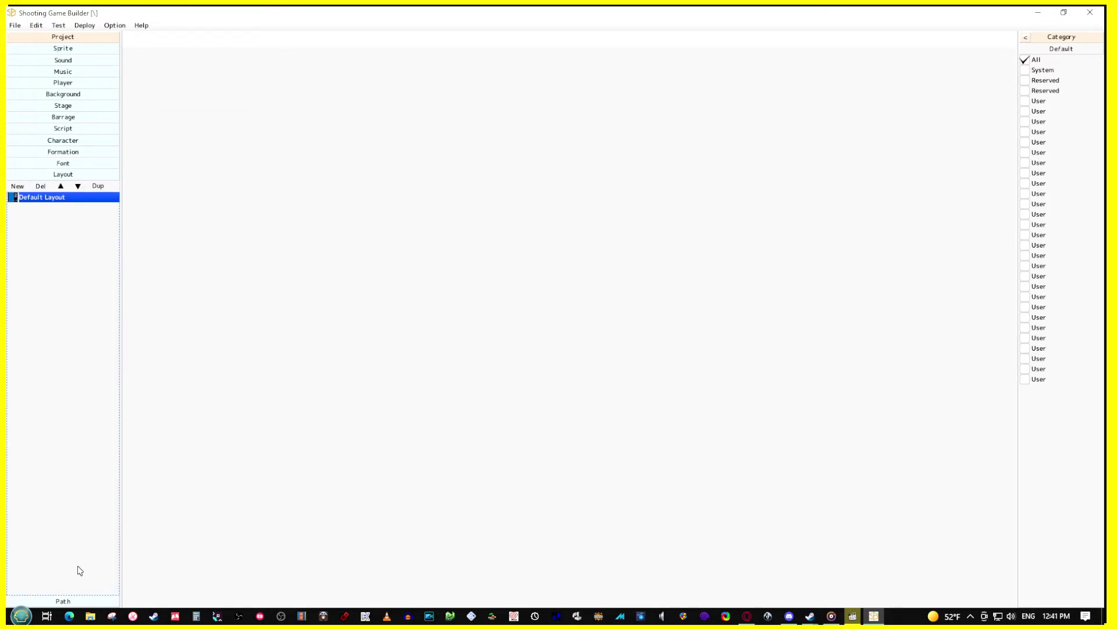
{"action": "left_click", "coordinate": [64, 602]}
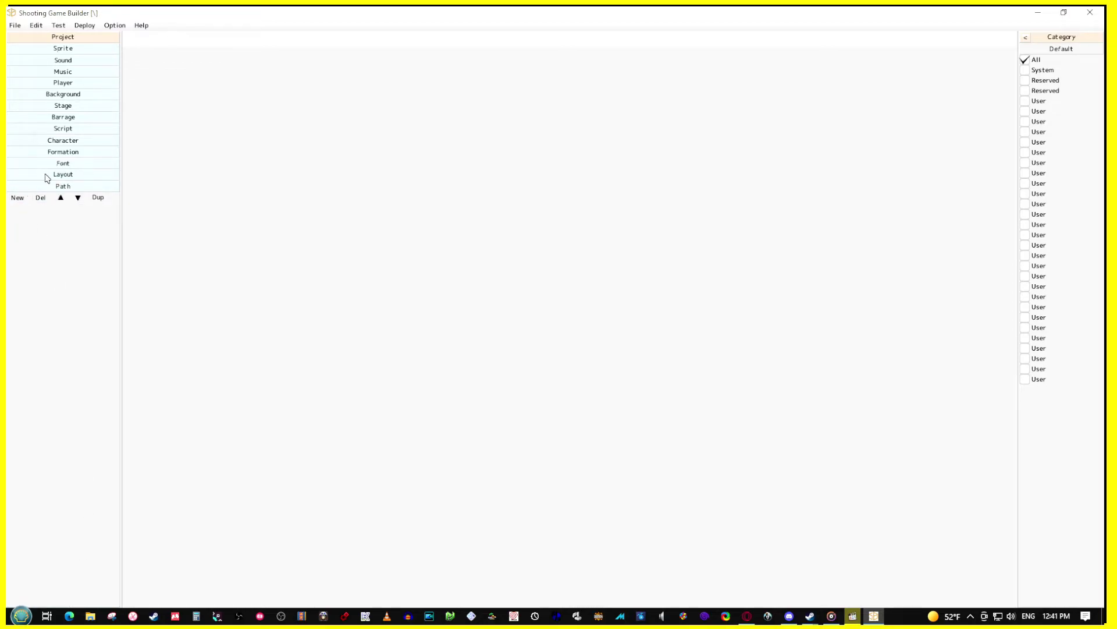
{"action": "left_click", "coordinate": [18, 199]}
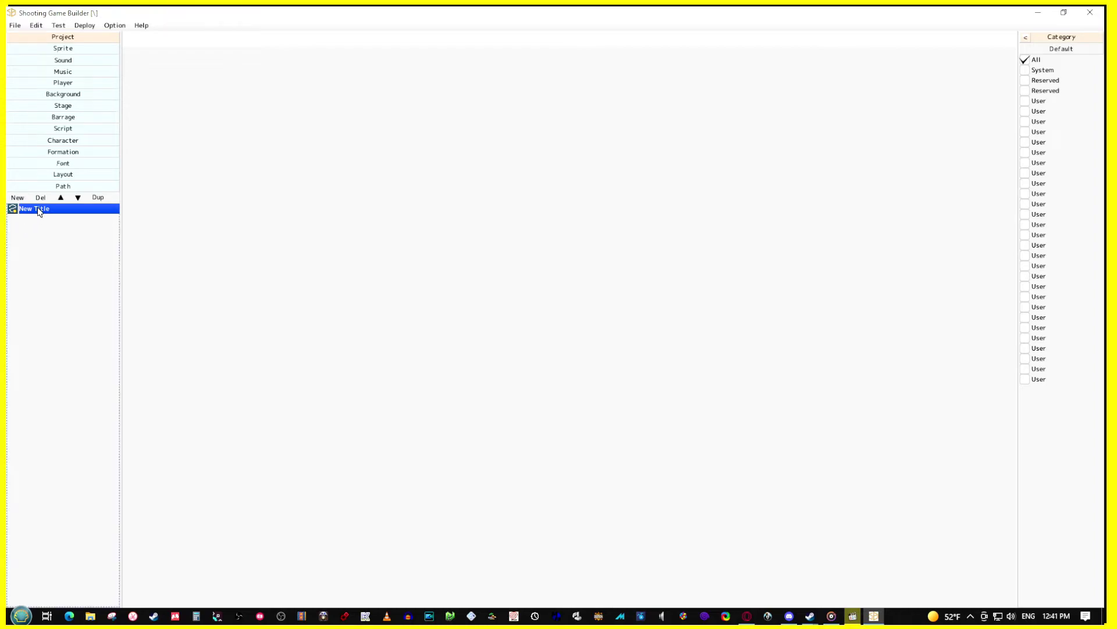
{"action": "double_click", "coordinate": [39, 209]}
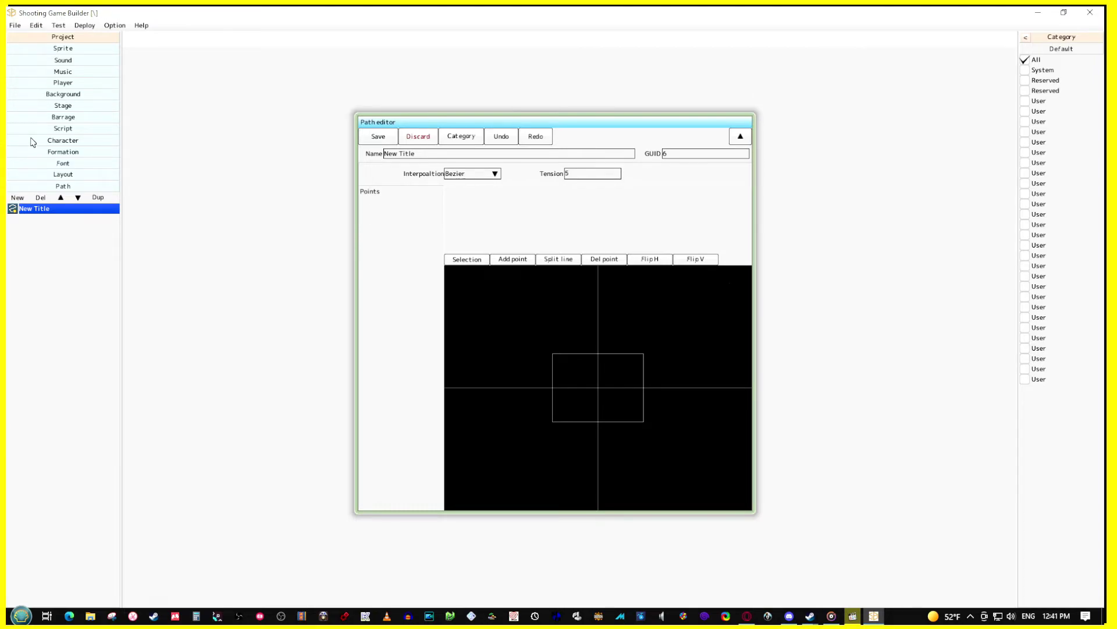
Place three points on New Title and drag the third down-right to curve it
{"action": "left_click", "coordinate": [514, 259]}
{"action": "left_click", "coordinate": [657, 327]}
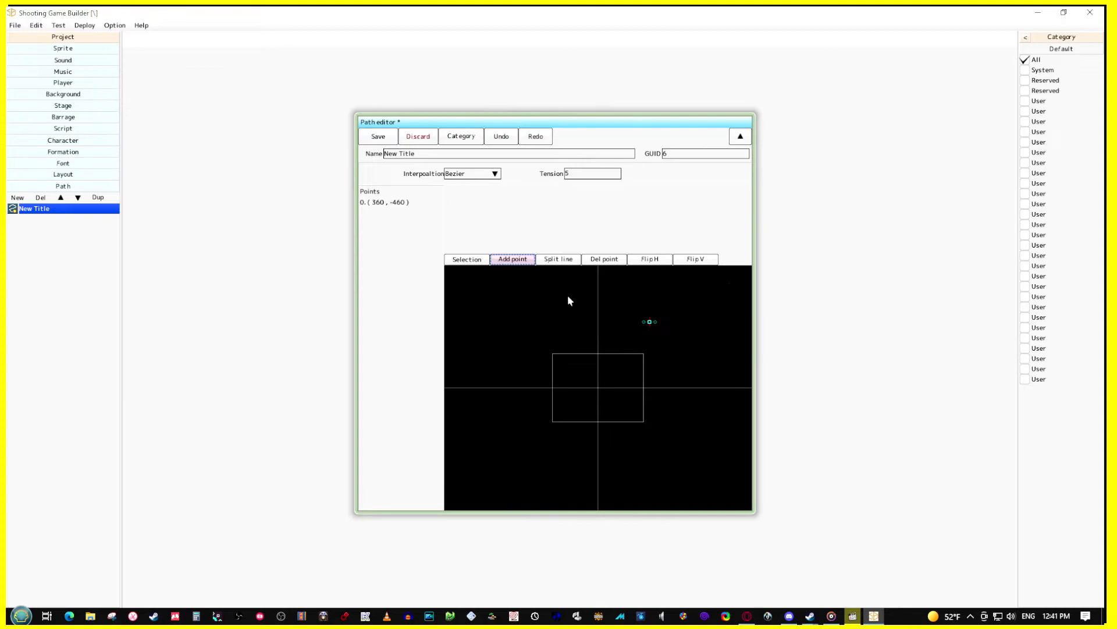
{"action": "left_click", "coordinate": [467, 259]}
{"action": "left_click", "coordinate": [513, 259]}
{"action": "left_click", "coordinate": [573, 375]}
{"action": "left_click", "coordinate": [581, 376]}
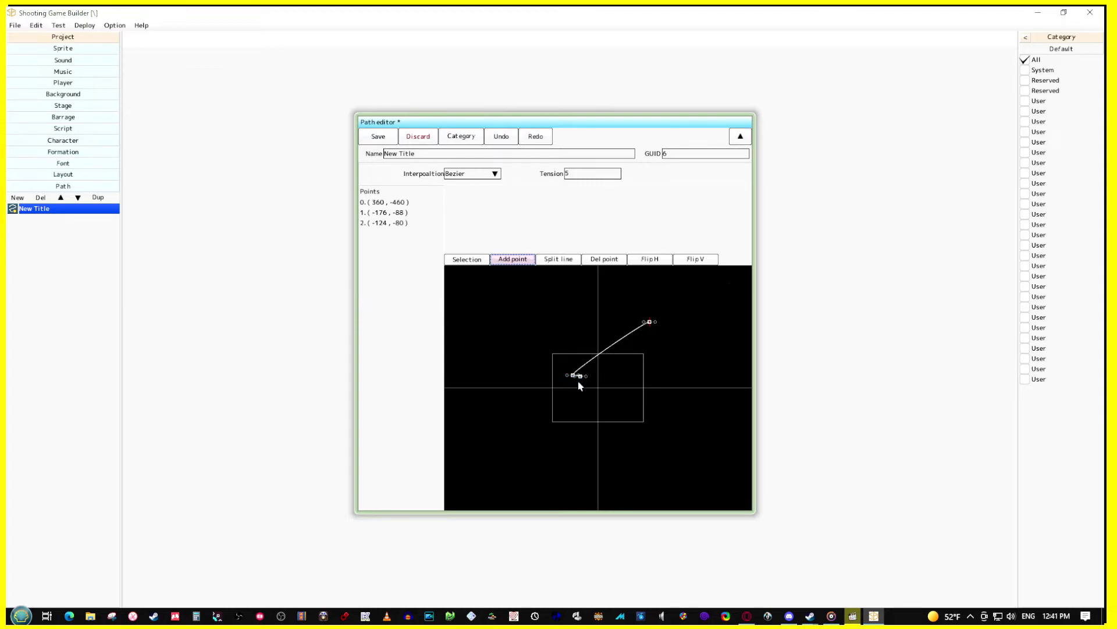
{"action": "right_click", "coordinate": [544, 294]}
{"action": "left_click_drag", "start_coordinate": [581, 376], "coordinate": [641, 394]}
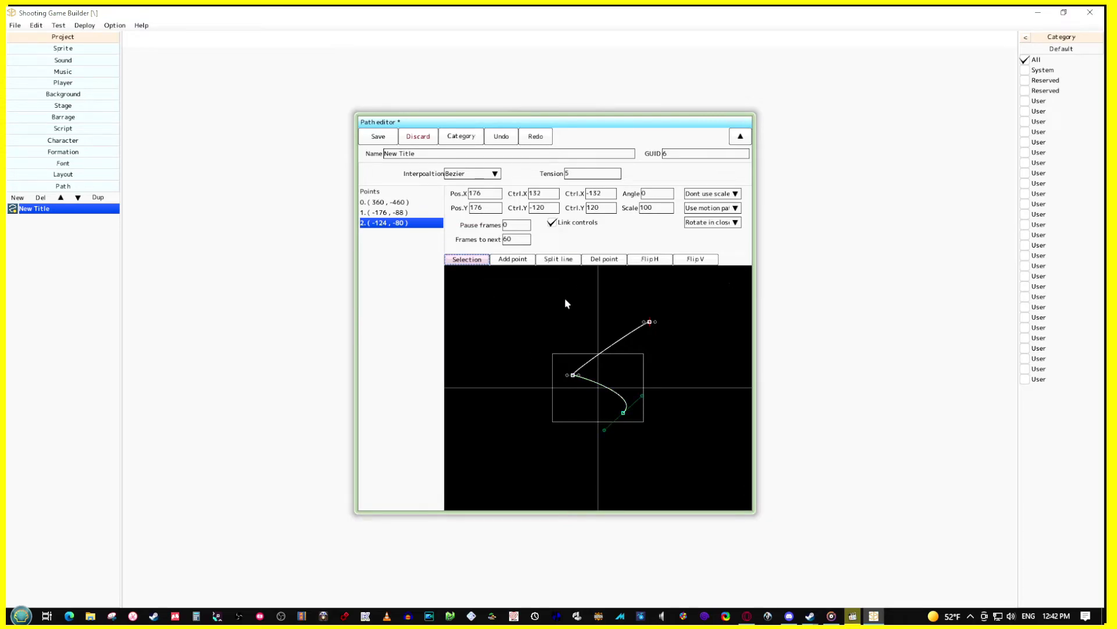
Switch the path's interpolation to Linear, then back to Bezier
{"action": "left_click", "coordinate": [487, 174]}
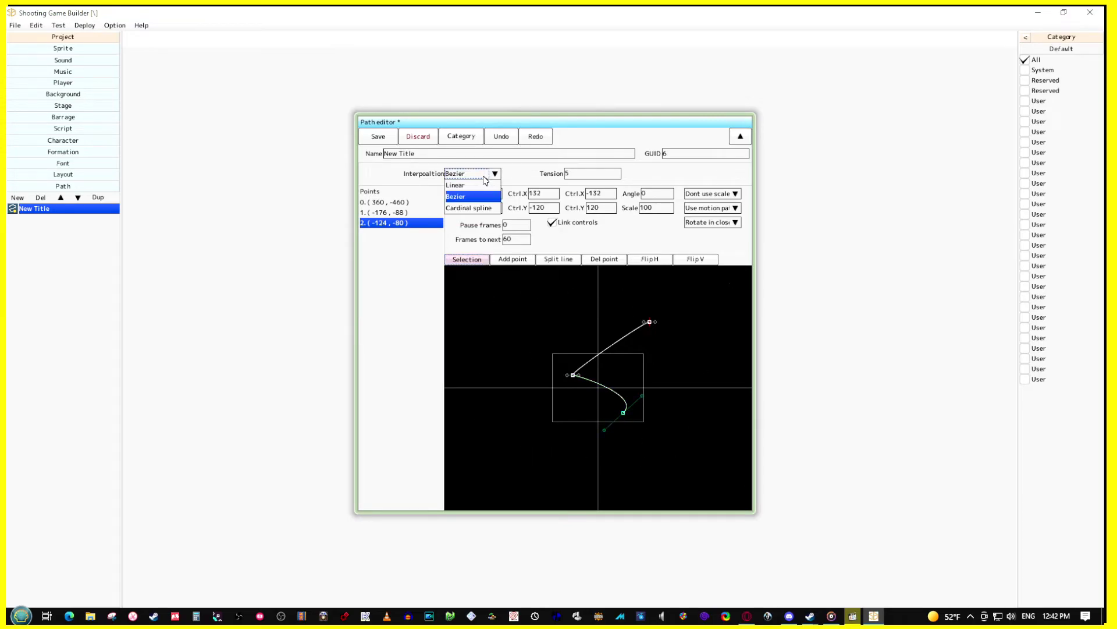
{"action": "left_click", "coordinate": [473, 185]}
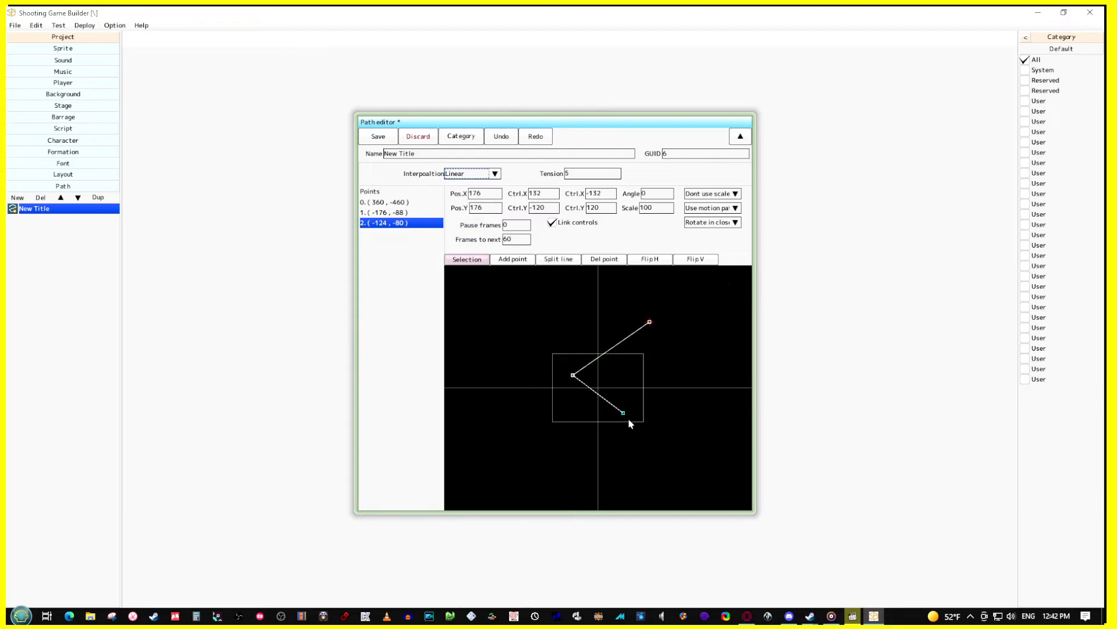
{"action": "left_click", "coordinate": [471, 174]}
{"action": "left_click", "coordinate": [465, 192]}
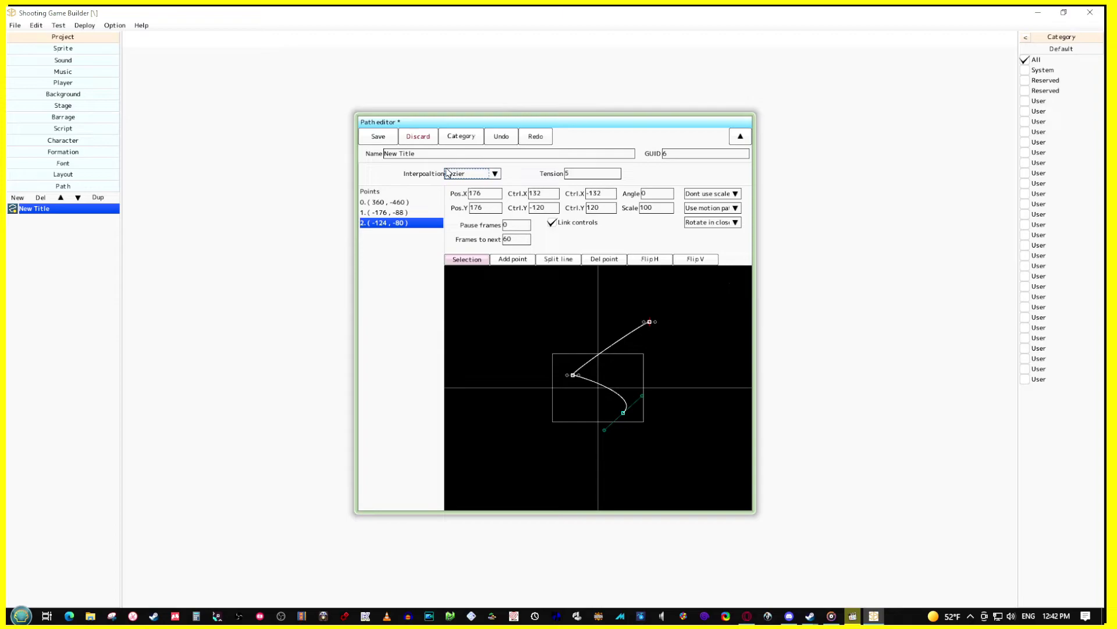